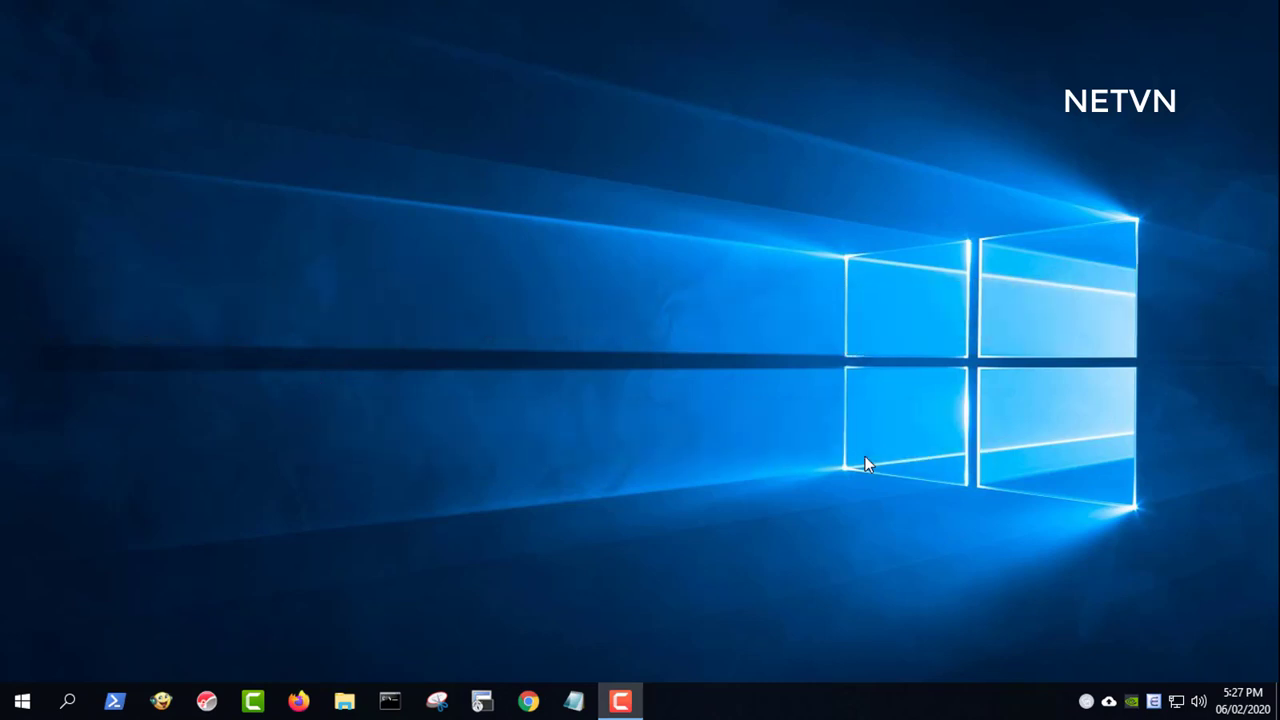
- Open the Run prompt from Windows search, with ncpa.cpl ready in the Open box
click(86, 704)
text(run)
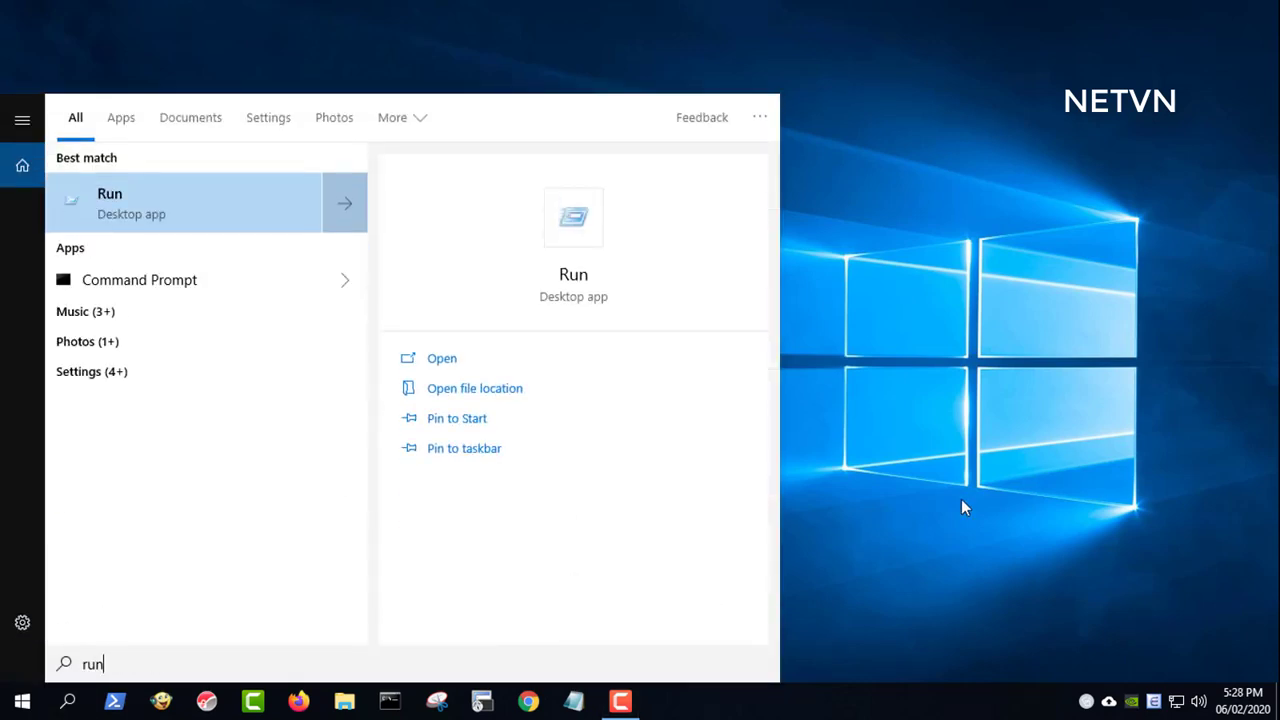
click(578, 280)
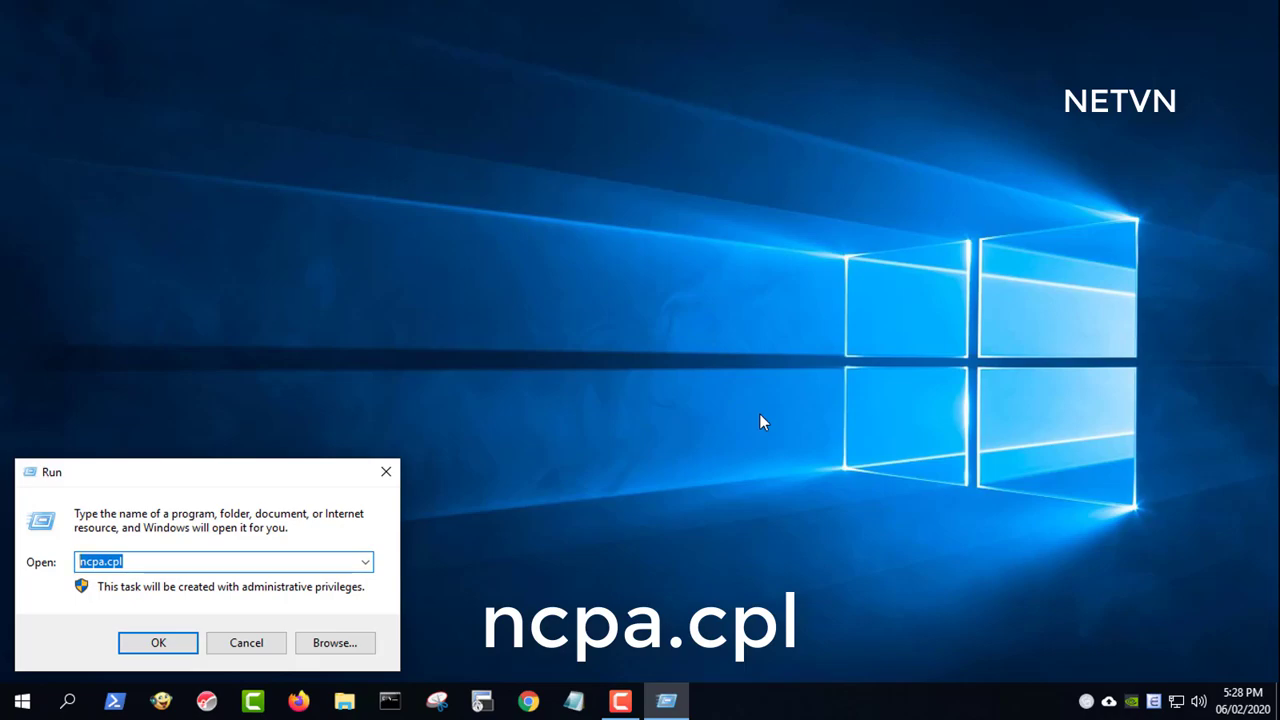
- Open the Realtek Ethernet adapter's device settings and allow it to wake the computer
key(Return)
click(118, 120)
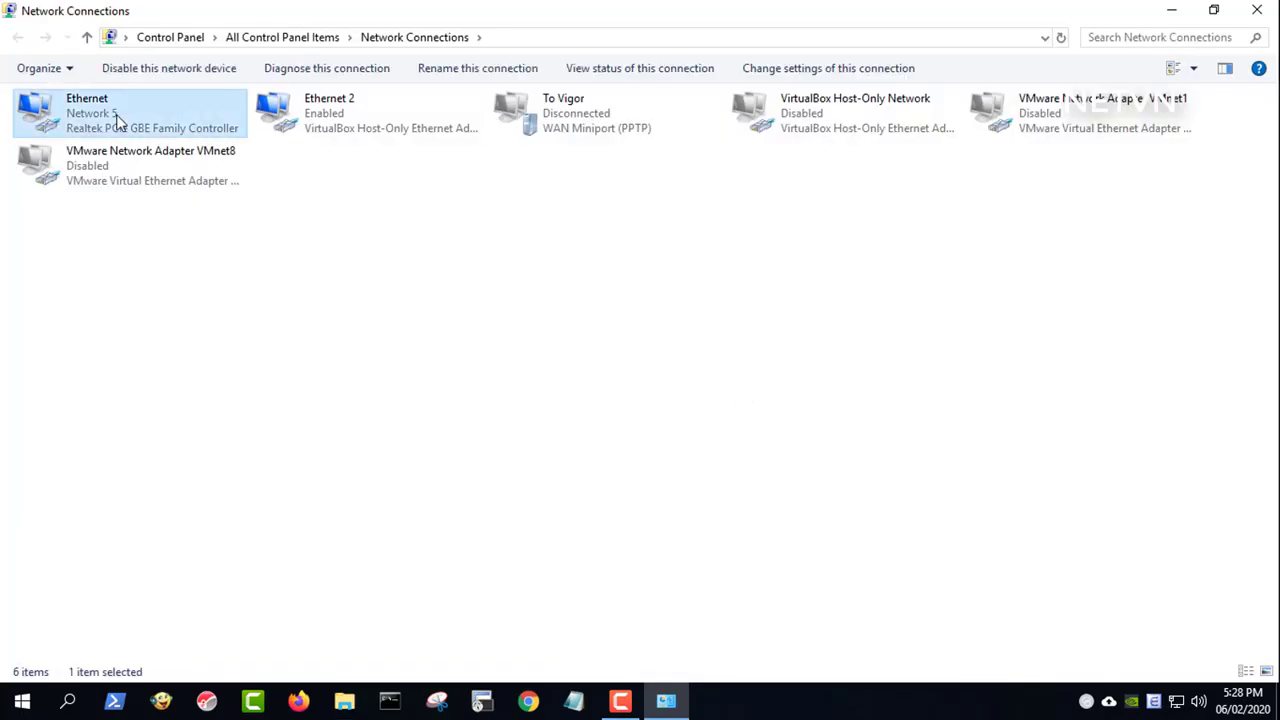
right_click(118, 121)
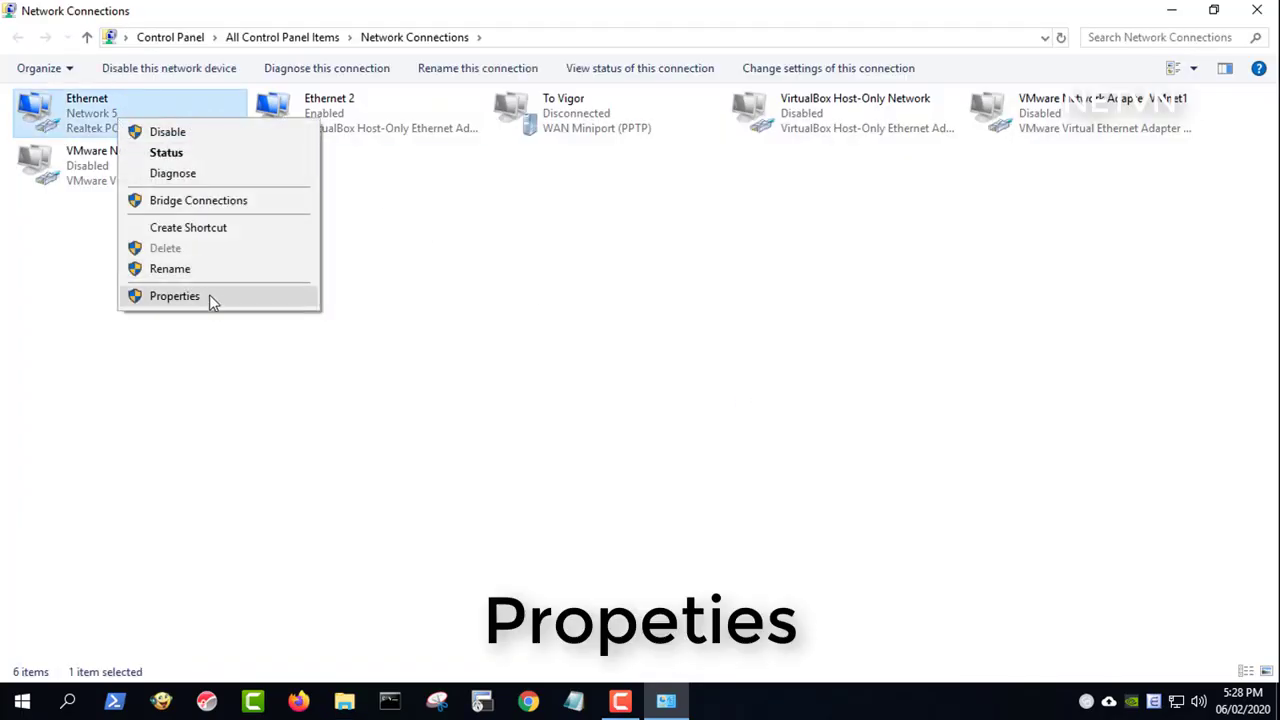
click(175, 296)
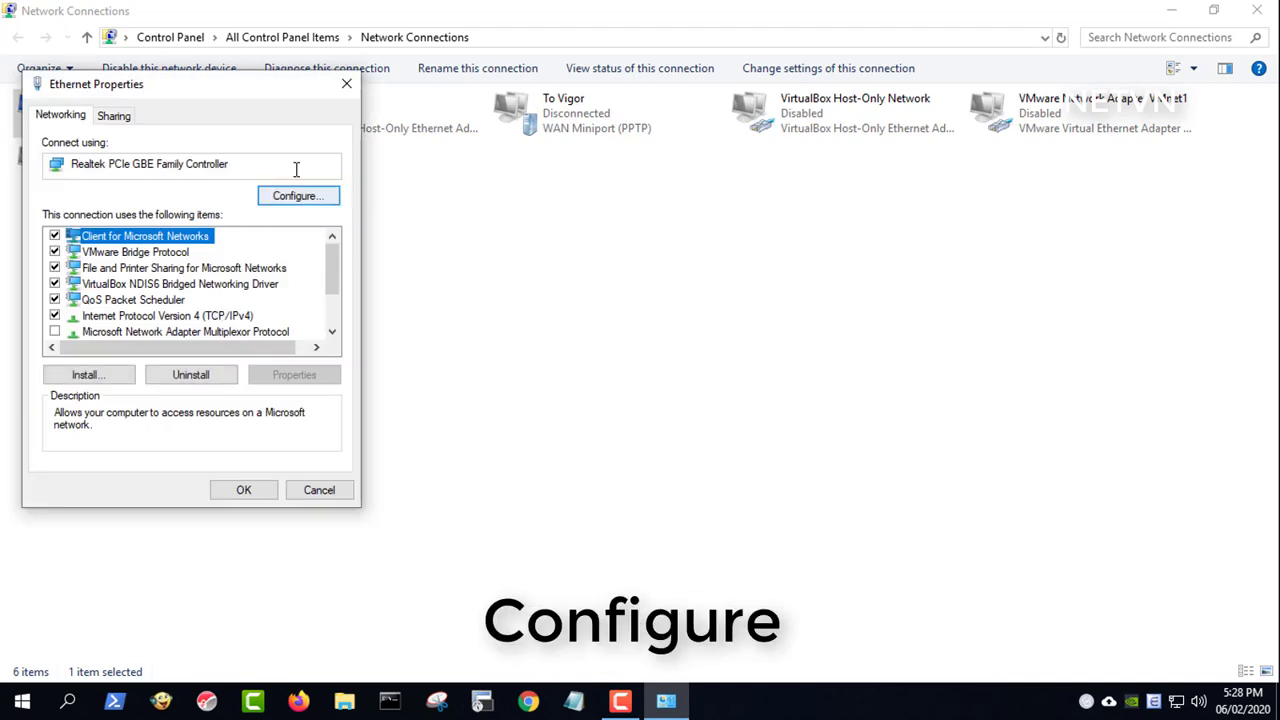
click(300, 205)
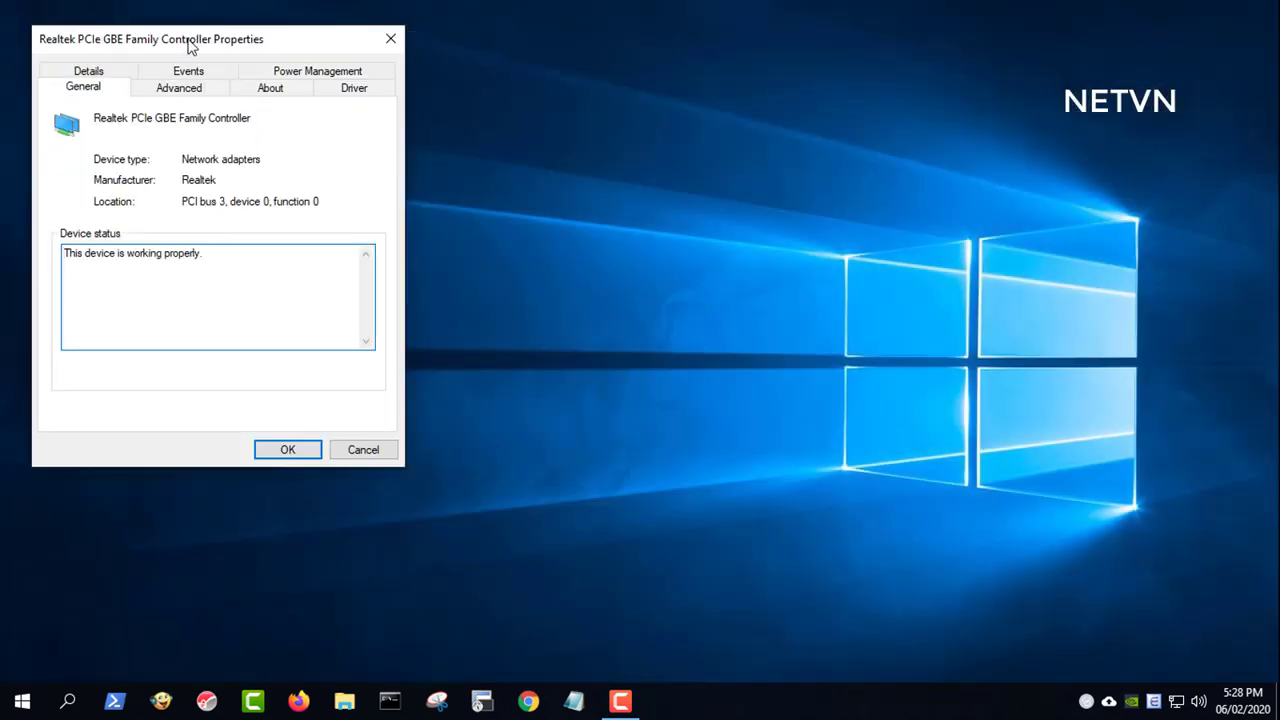
drag(189, 47, 329, 95)
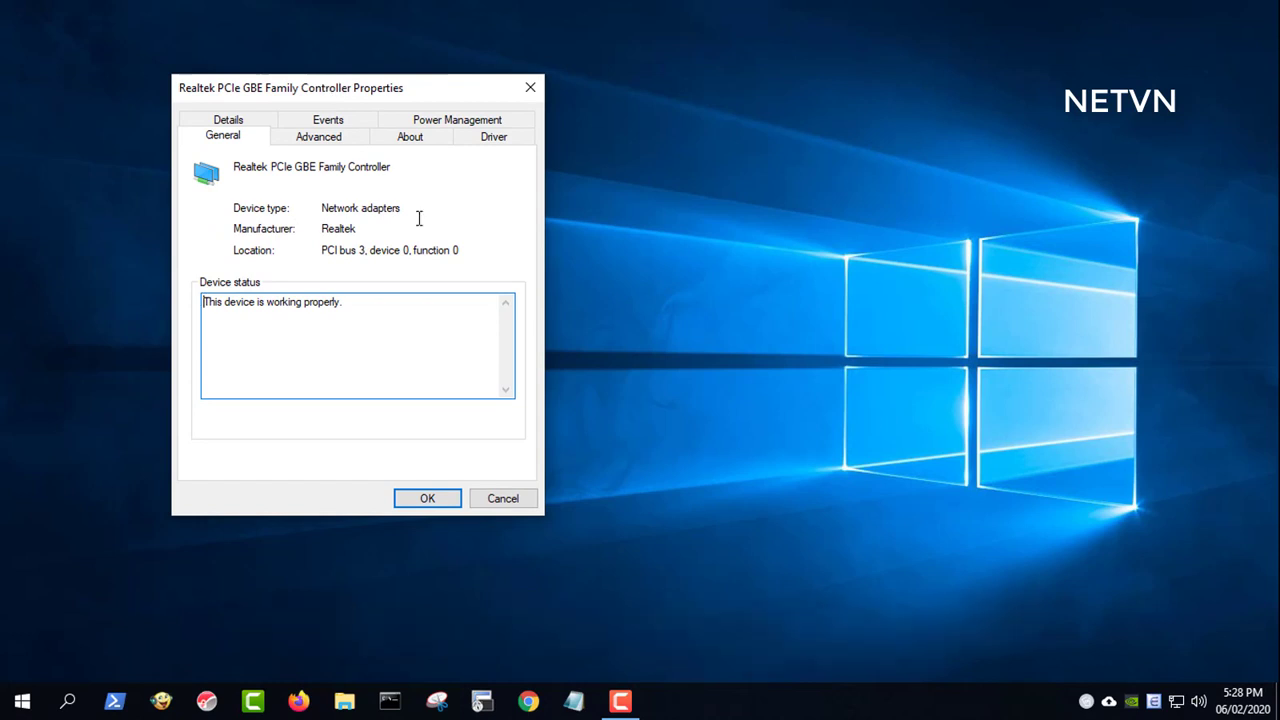
click(464, 124)
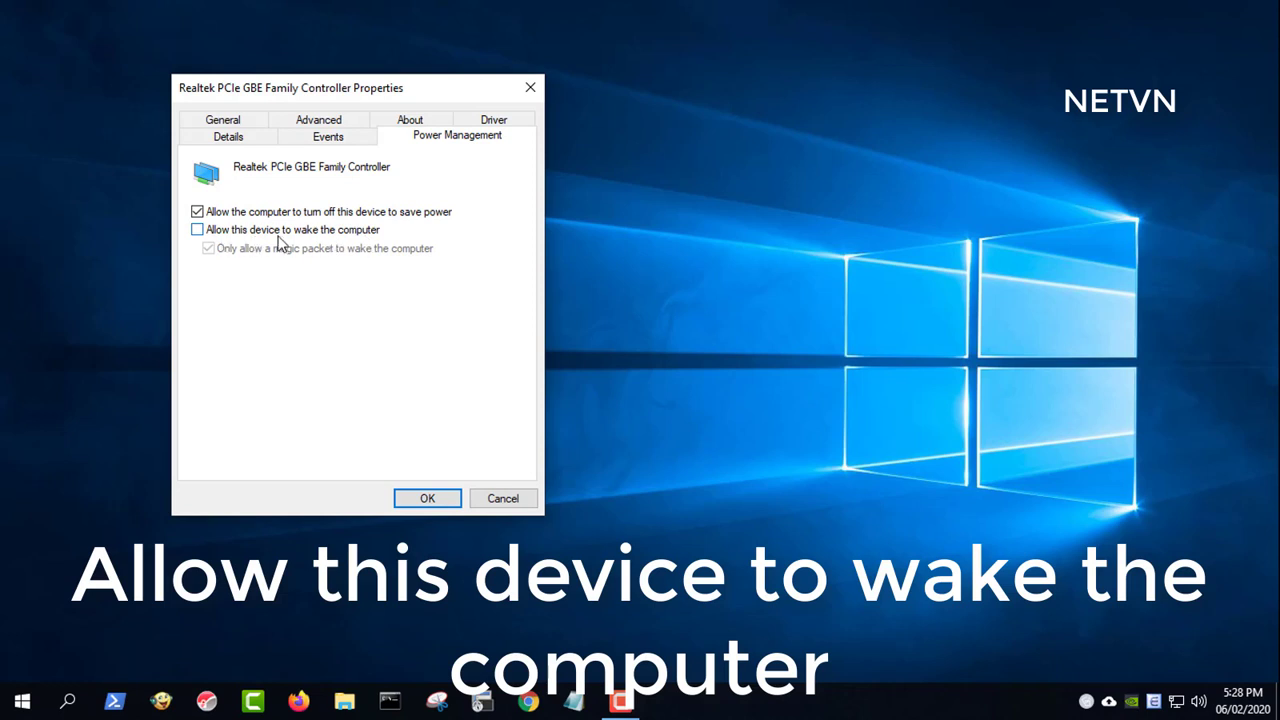
click(323, 232)
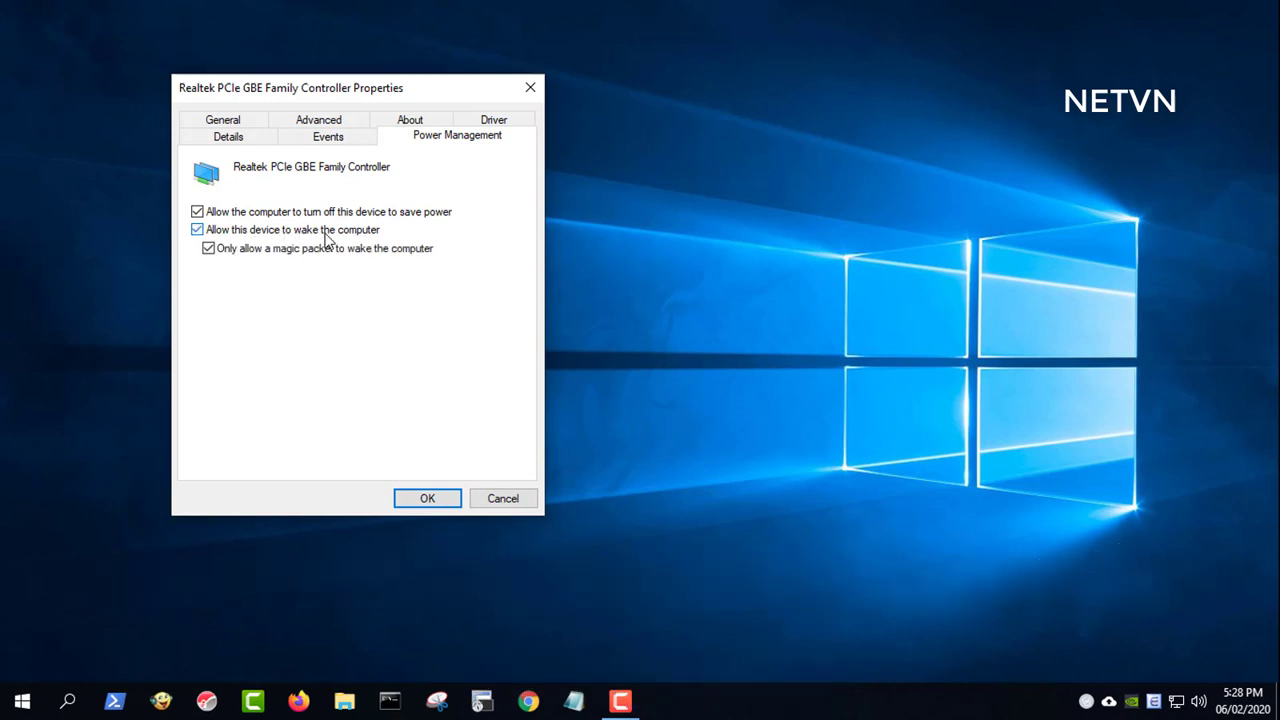
- Set the advanced property Wake on Magic Packet to Enabled and close the adapter settings
click(338, 122)
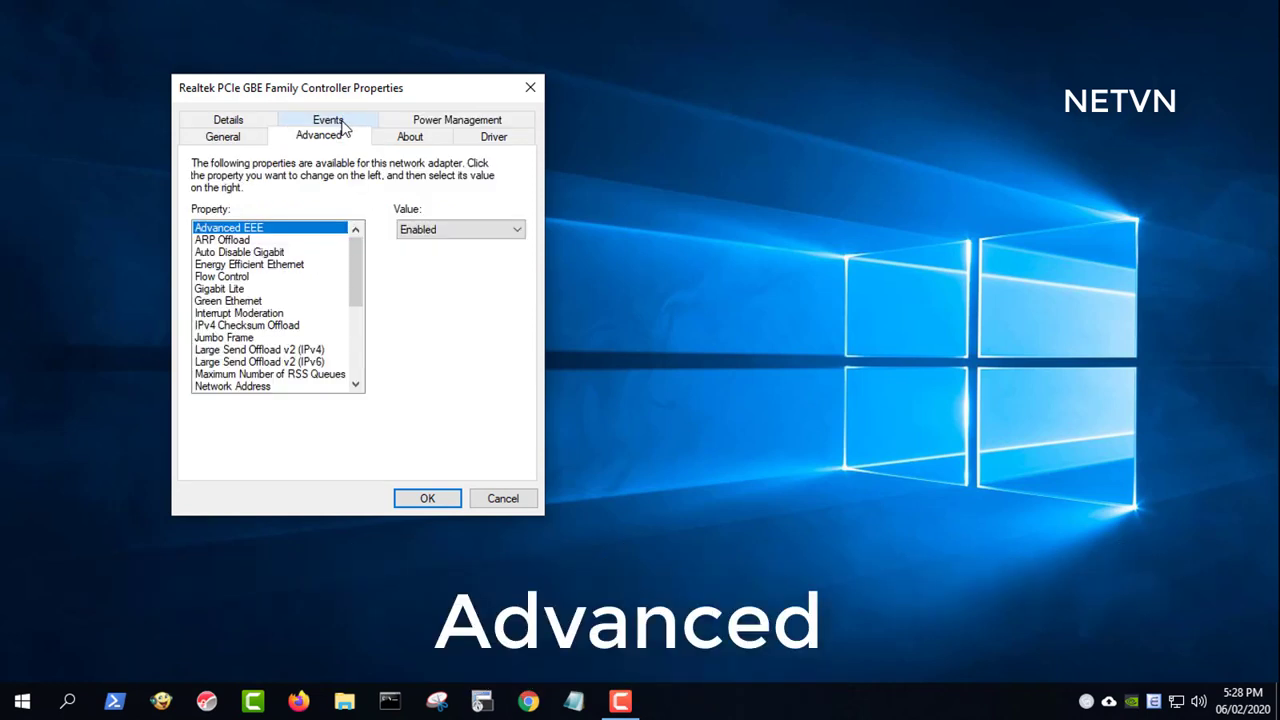
drag(355, 265, 363, 337)
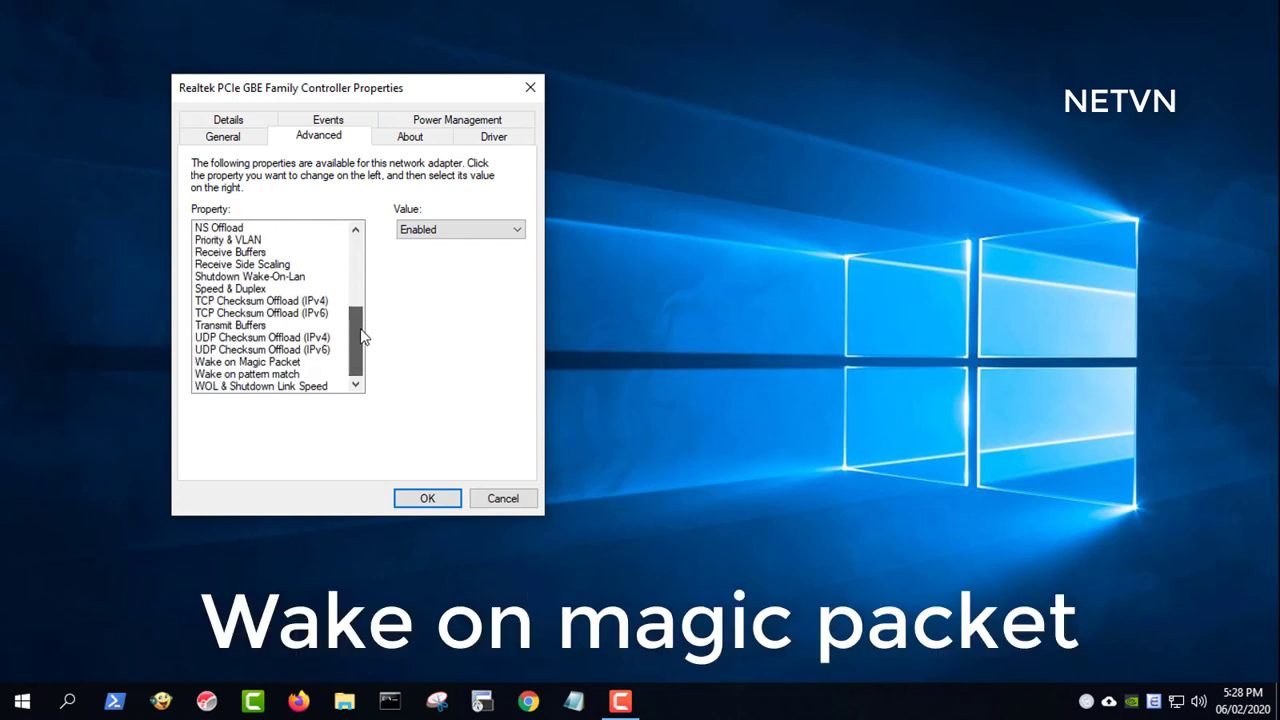
click(285, 363)
click(455, 230)
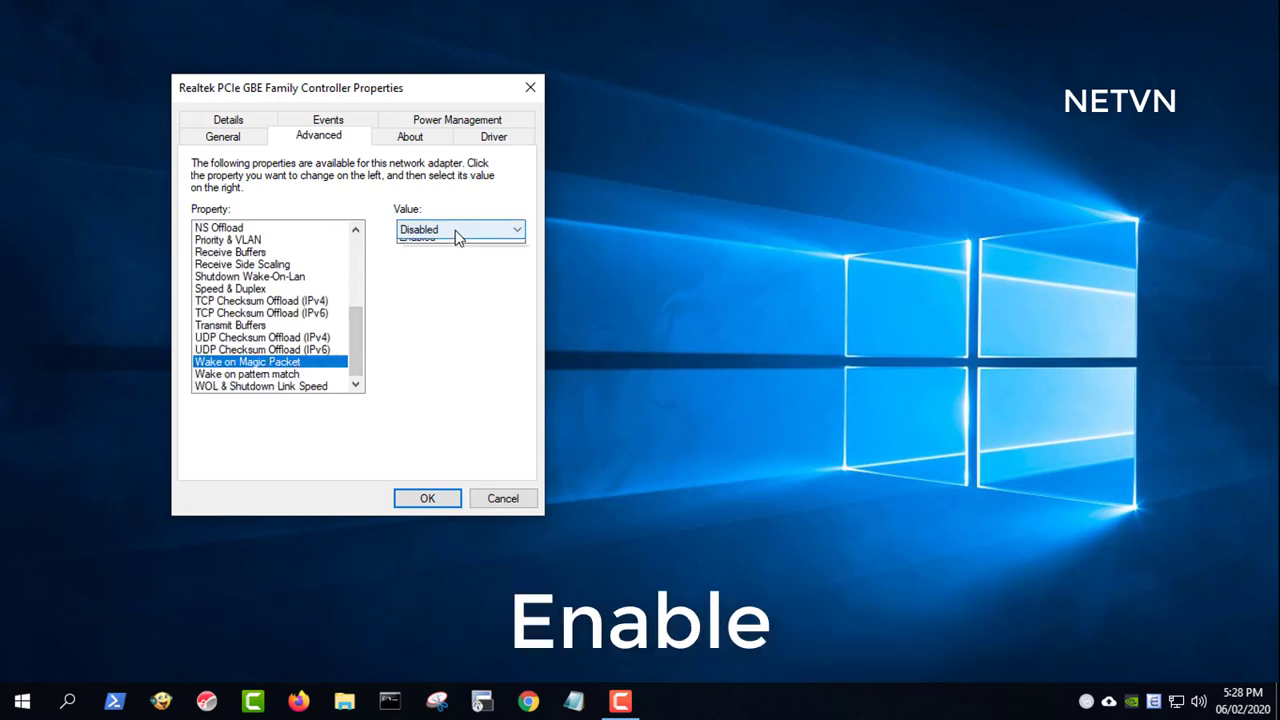
click(461, 262)
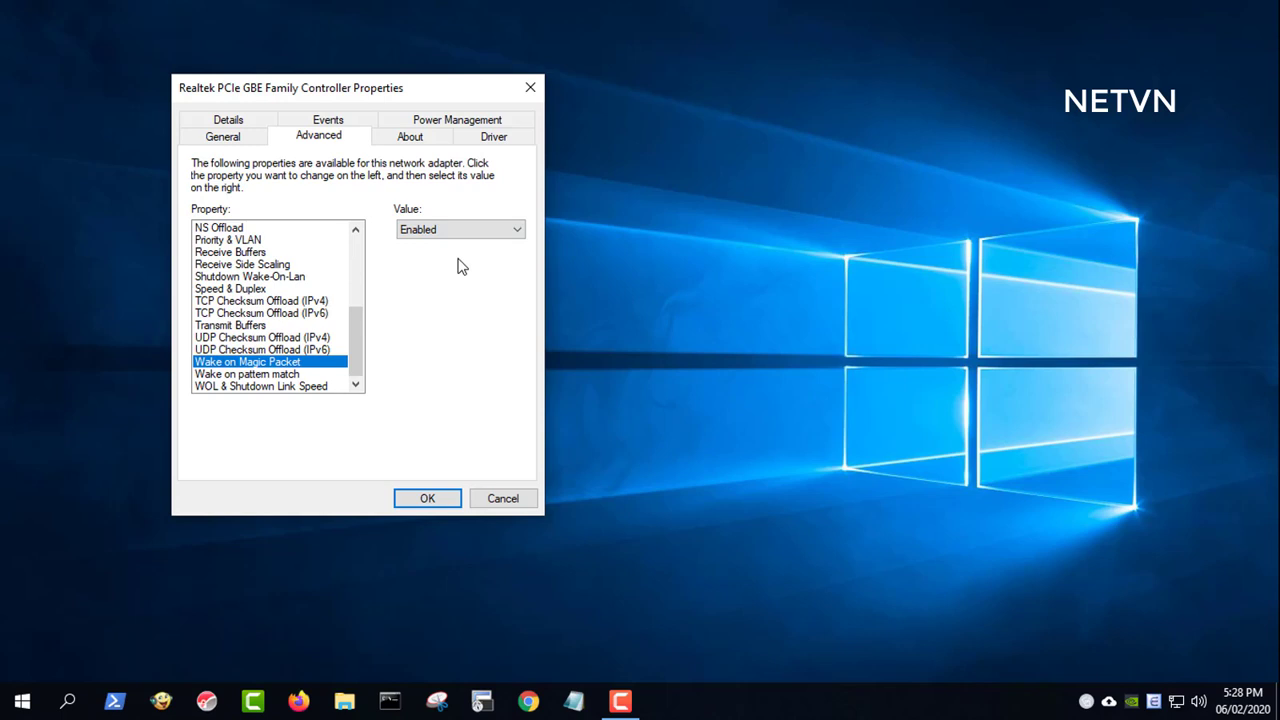
click(436, 504)
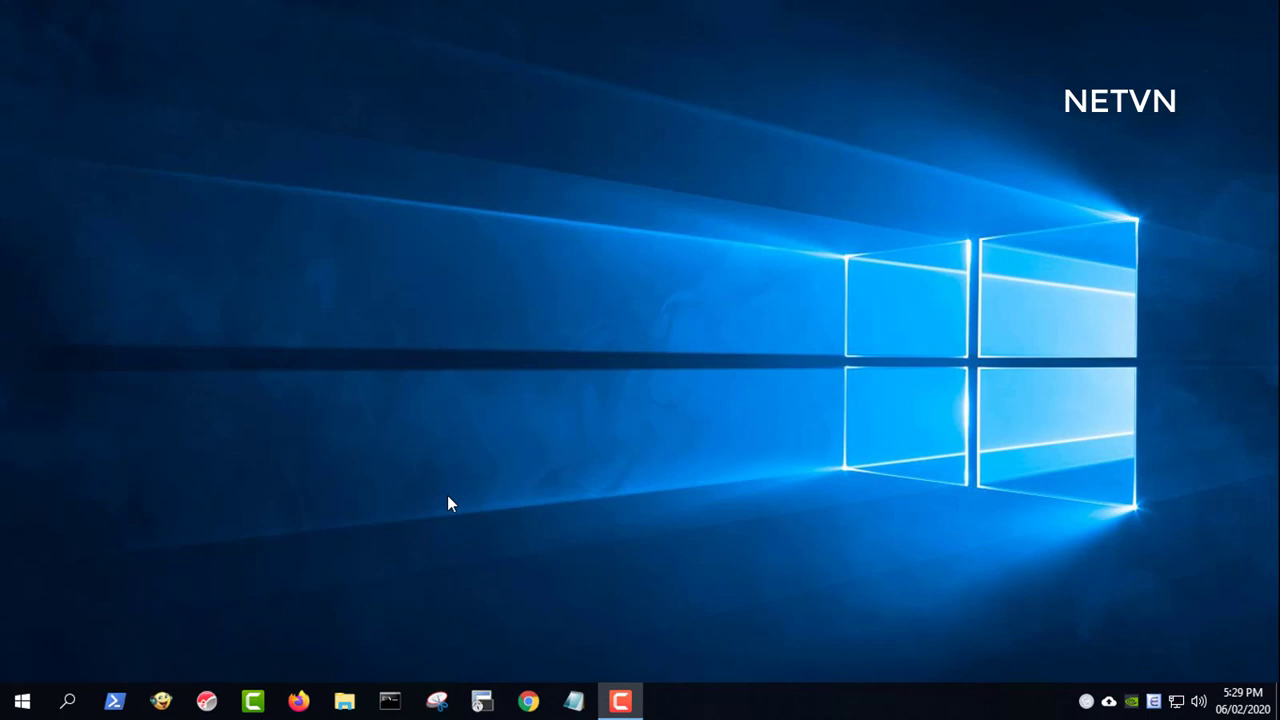
- Run ipconfig /all in Command Prompt and mark MAC 34-97-F6-95-F5-EB and IPv4 10.11.32.187
click(70, 702)
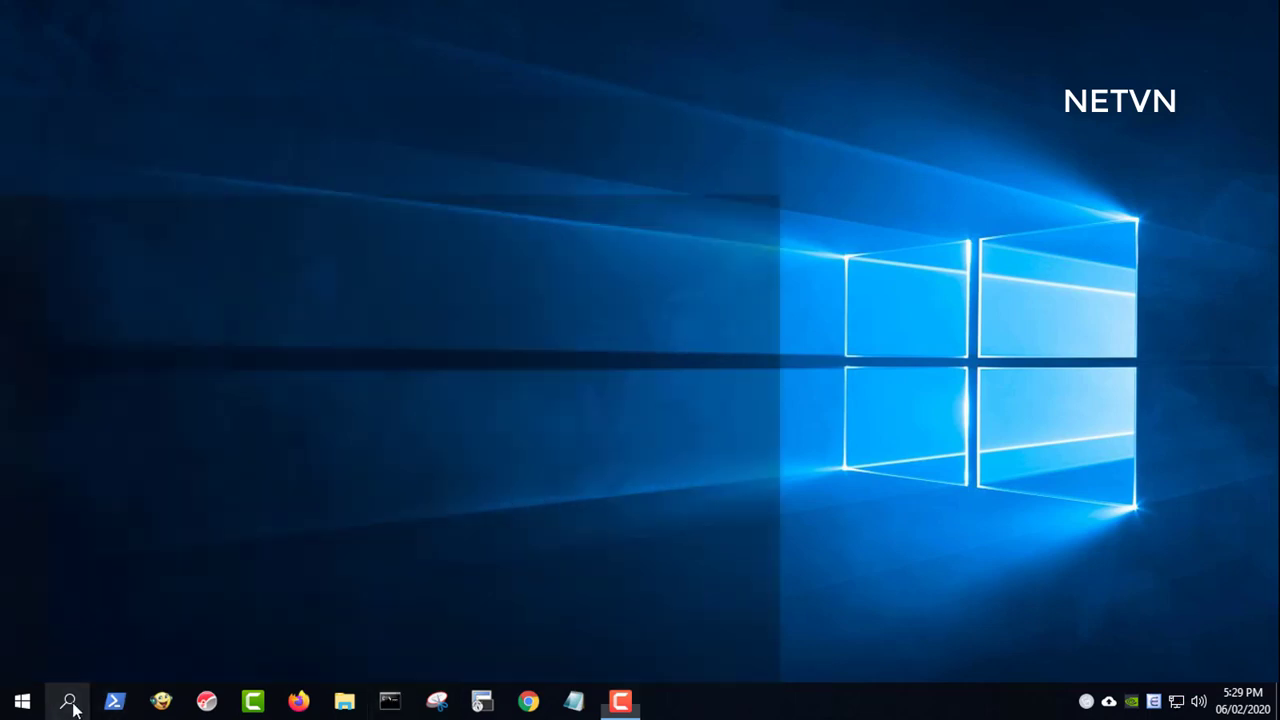
text(cmd)
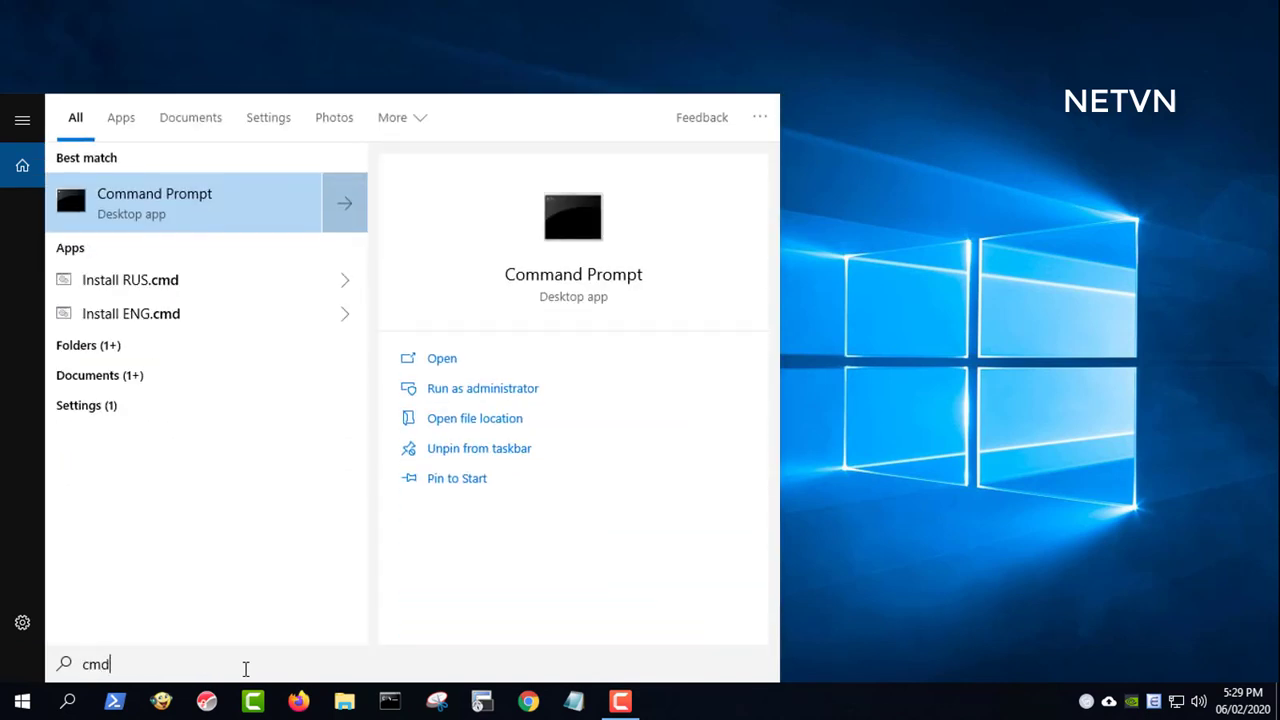
click(592, 288)
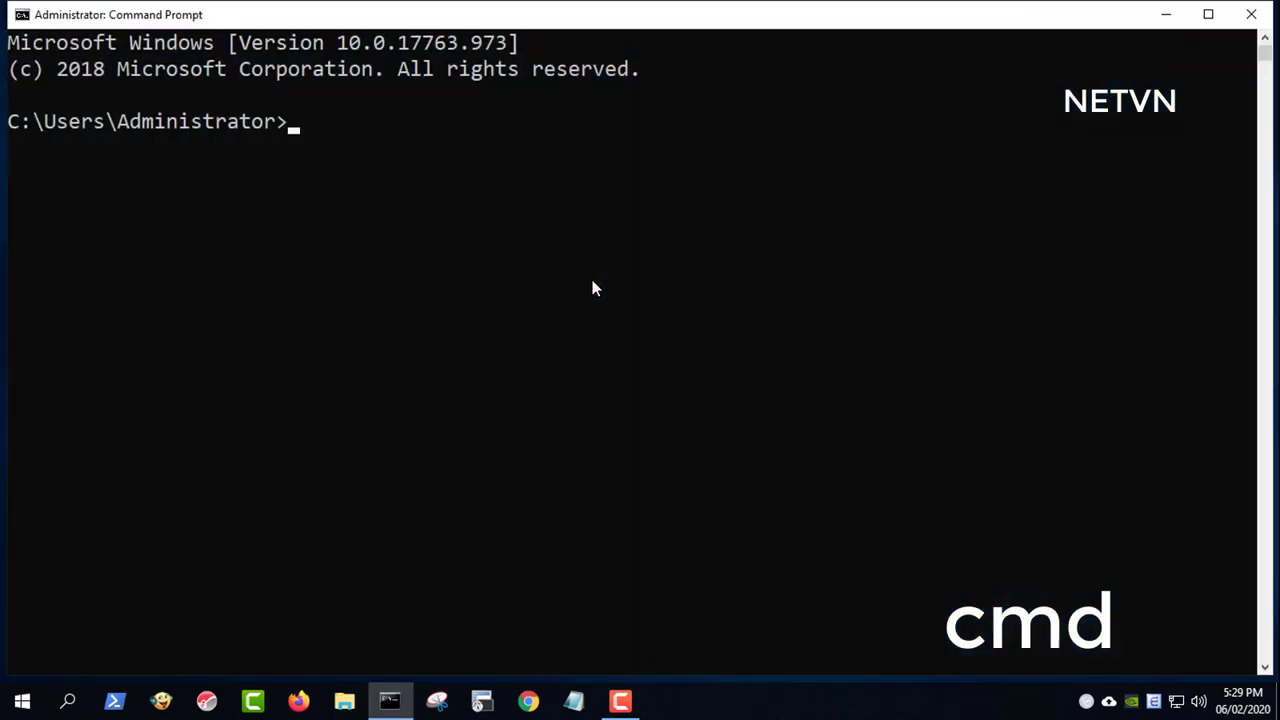
text(ipcon)
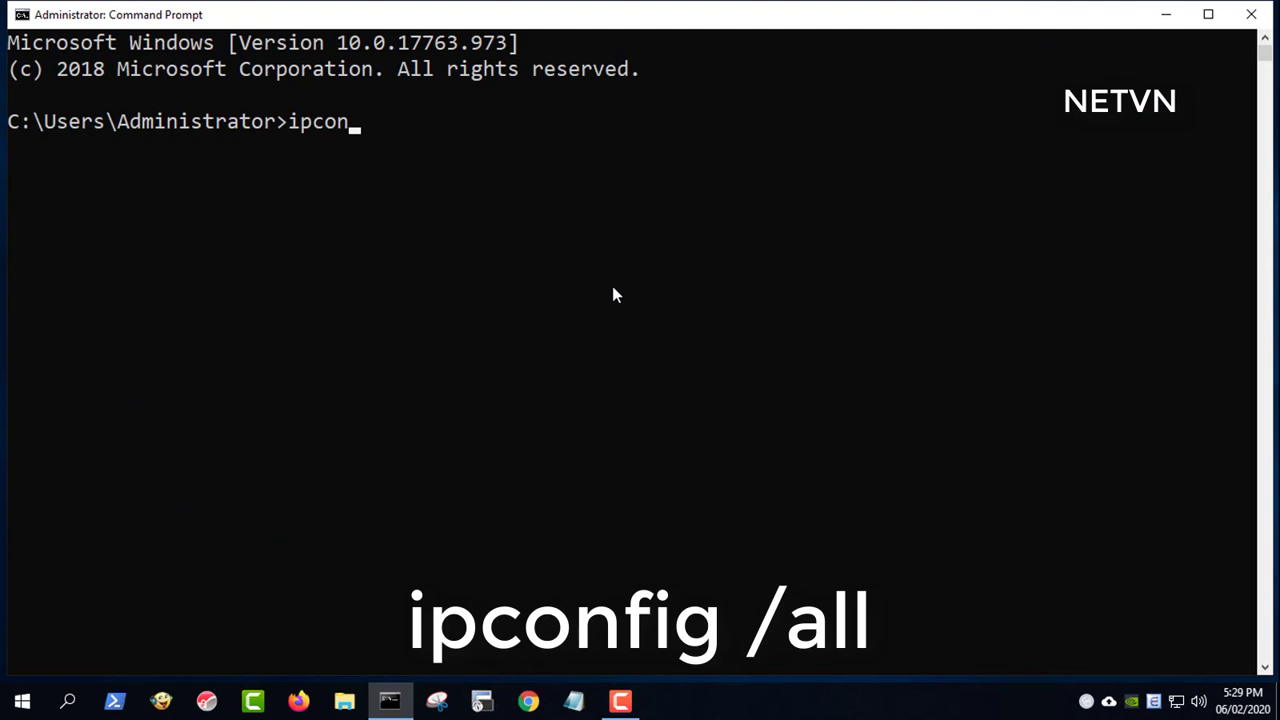
text(fig /)
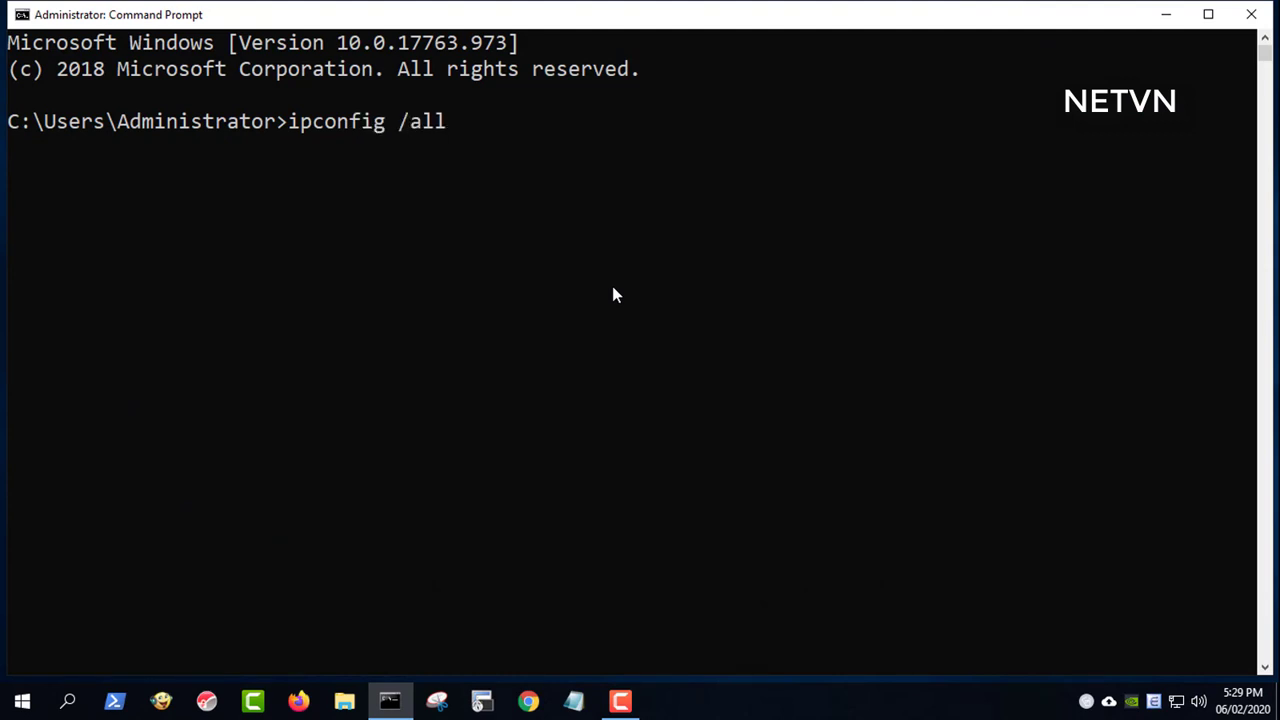
text(all)
key(Return)
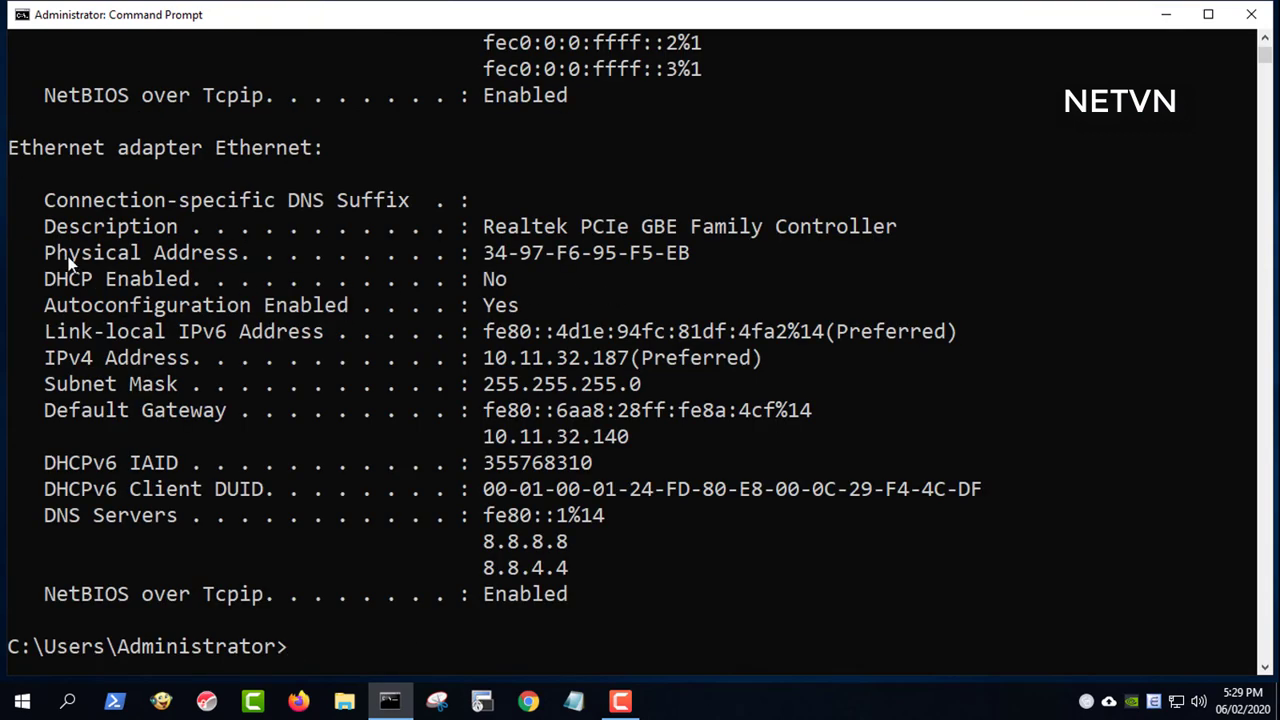
drag(46, 256, 694, 258)
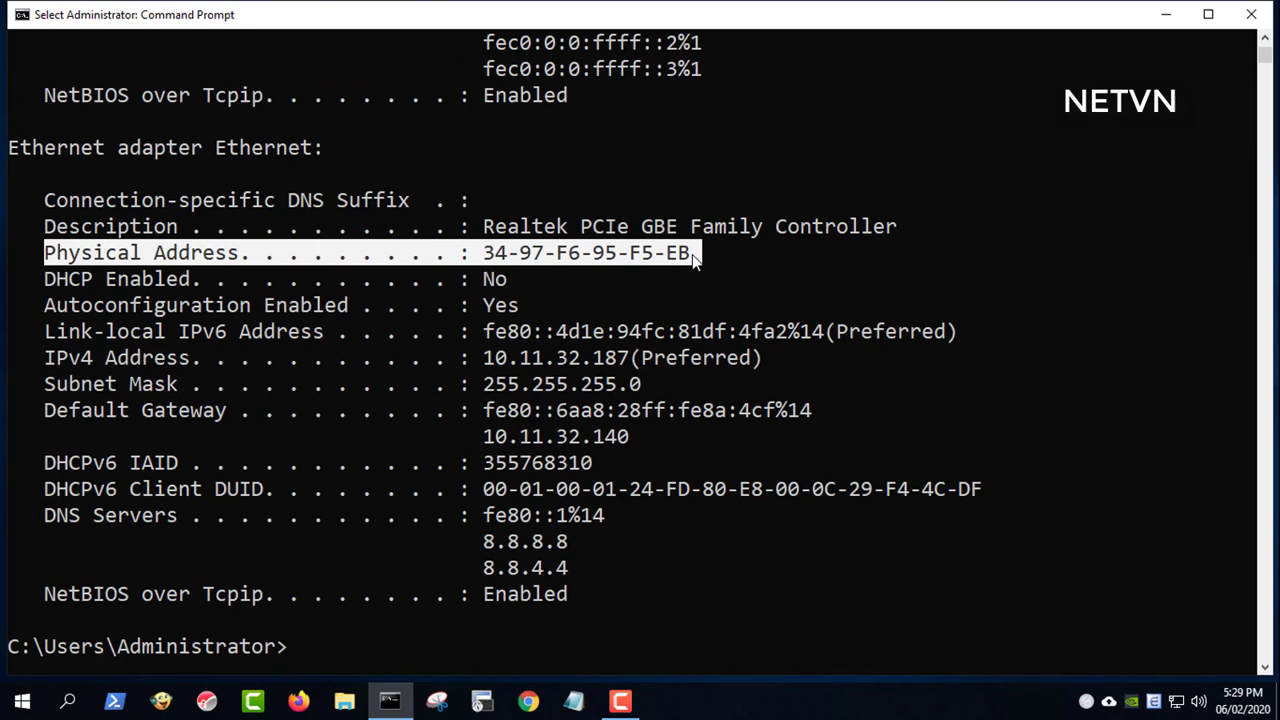
drag(50, 360, 627, 364)
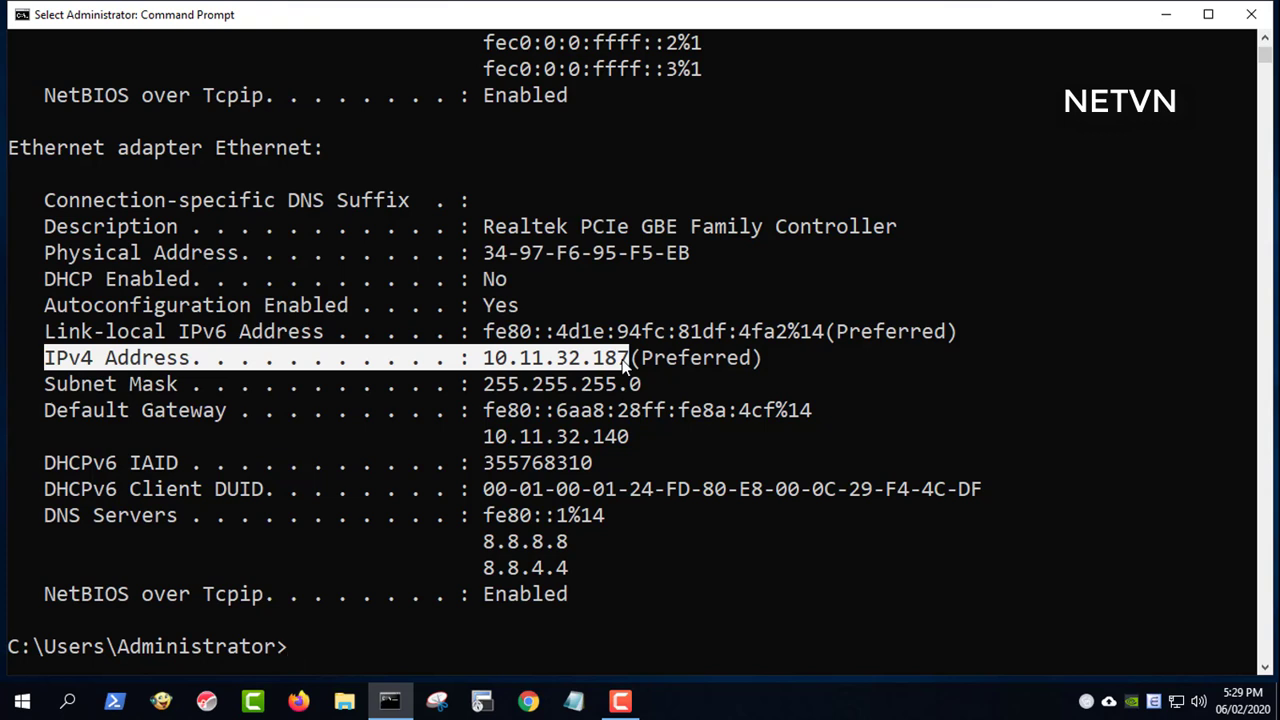
- Minimize Command Prompt and open Network Connections through the Run prompt
click(1168, 16)
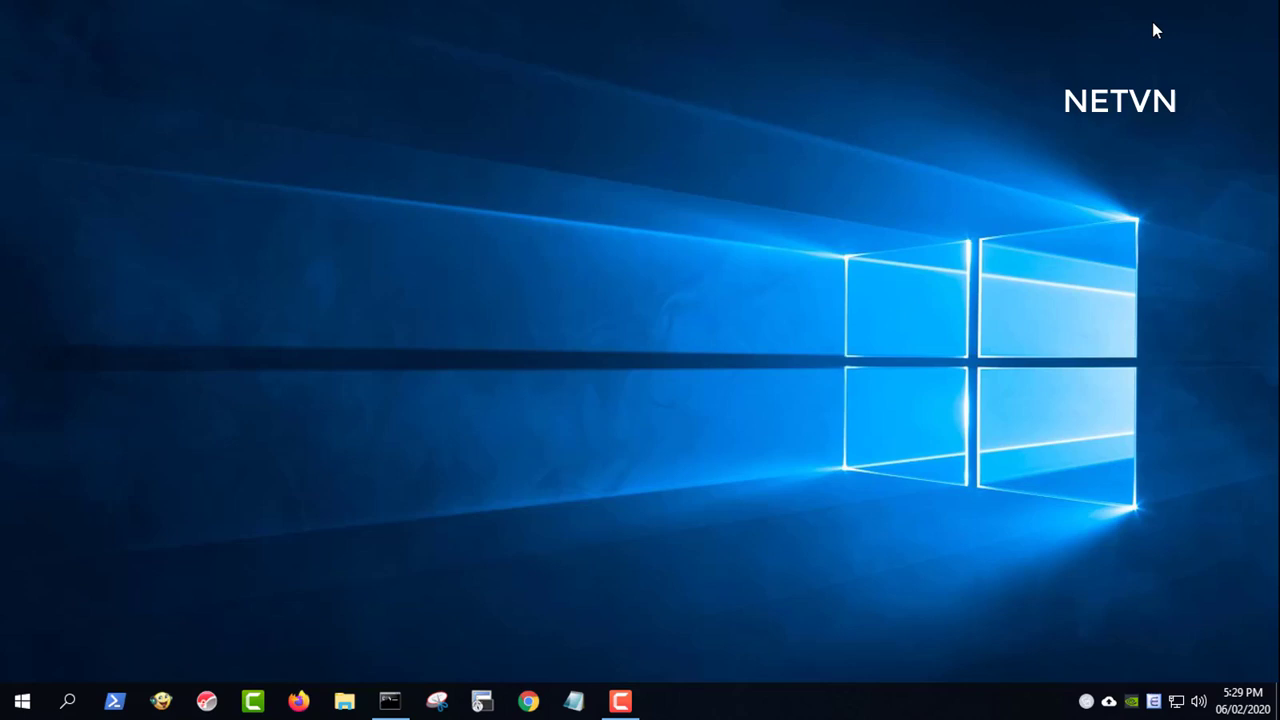
click(68, 701)
text(run)
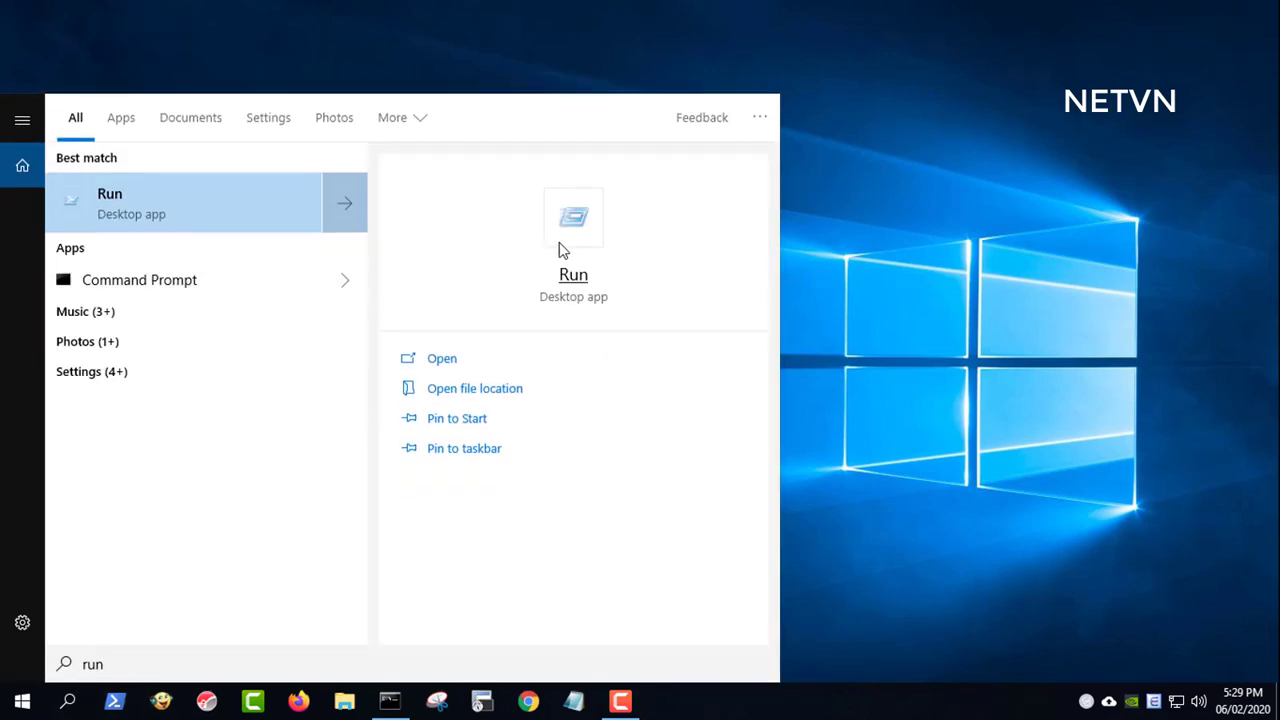
click(565, 250)
click(180, 650)
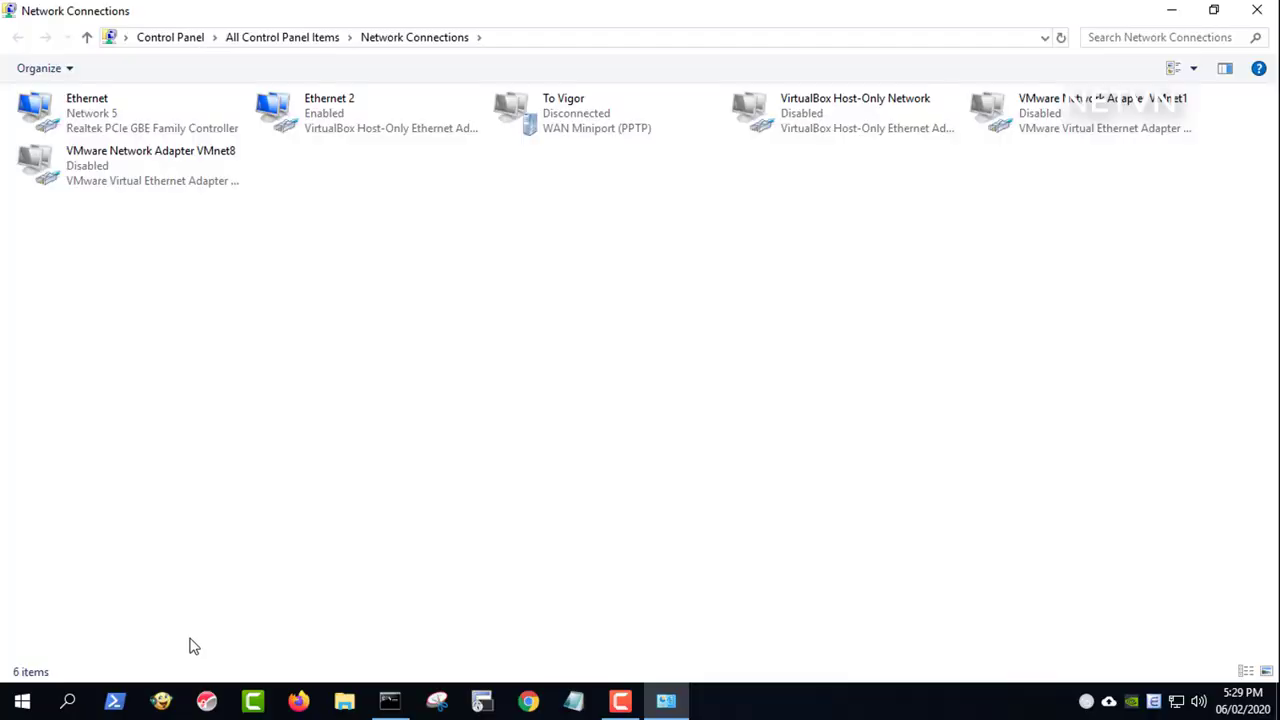
- Review the Ethernet TCP/IPv4 static settings (10.11.32.187, gateway 10.11.32.140), confirm, and close the properties
right_click(100, 122)
click(160, 302)
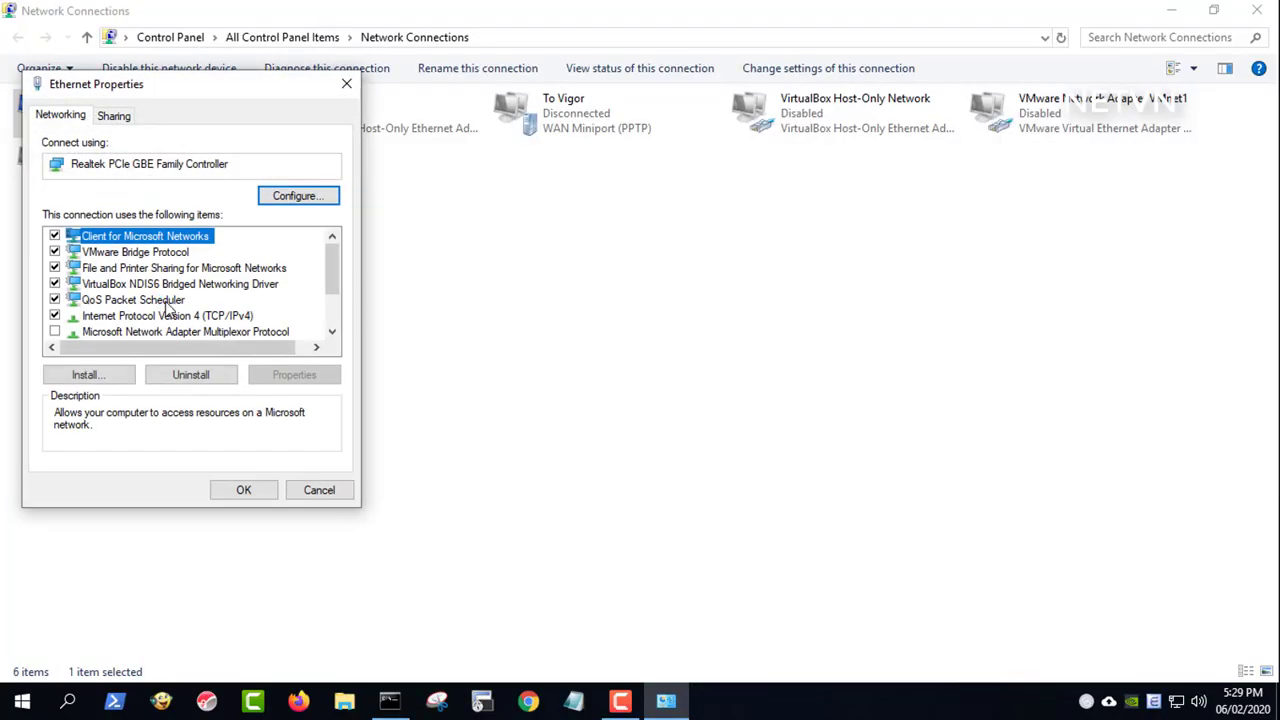
click(215, 316)
click(295, 373)
drag(309, 160, 624, 97)
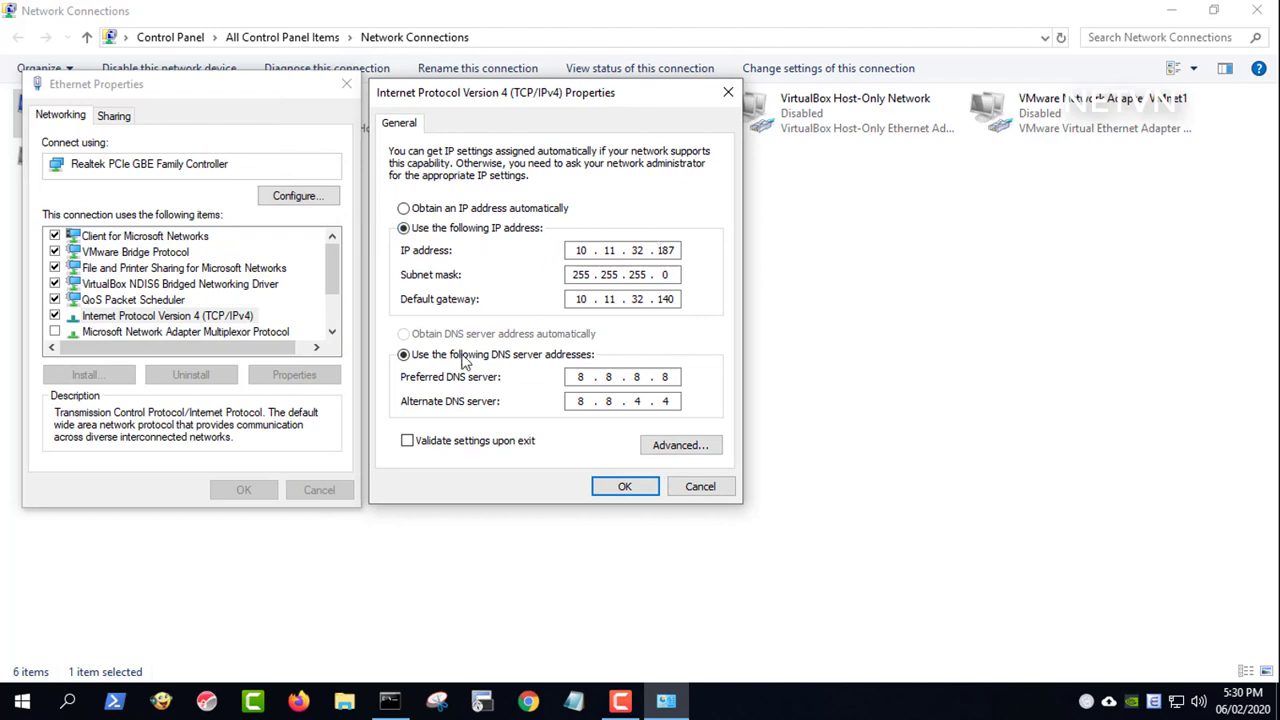
click(620, 487)
click(244, 494)
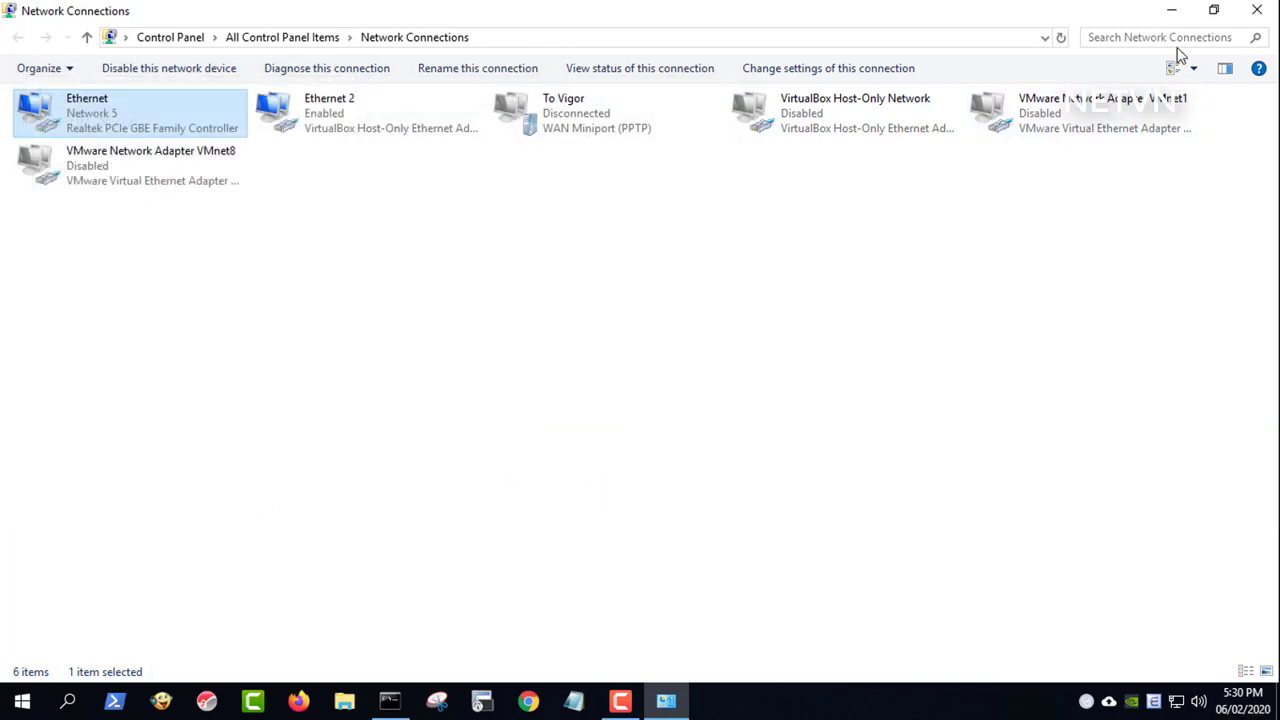
- Close Network Connections, recheck the MAC, IPv4 and 'DHCP Enabled: No' lines, then minimize Command Prompt
click(1257, 10)
click(390, 700)
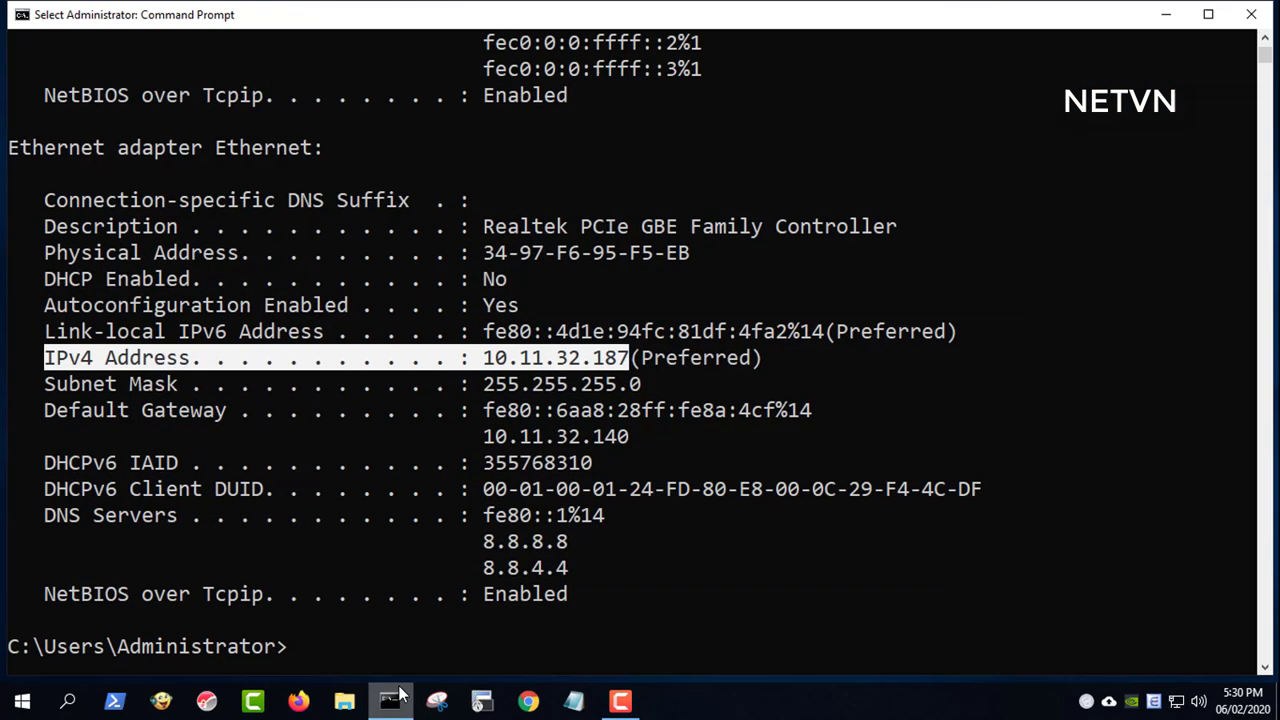
double_click(583, 253)
drag(451, 260, 58, 268)
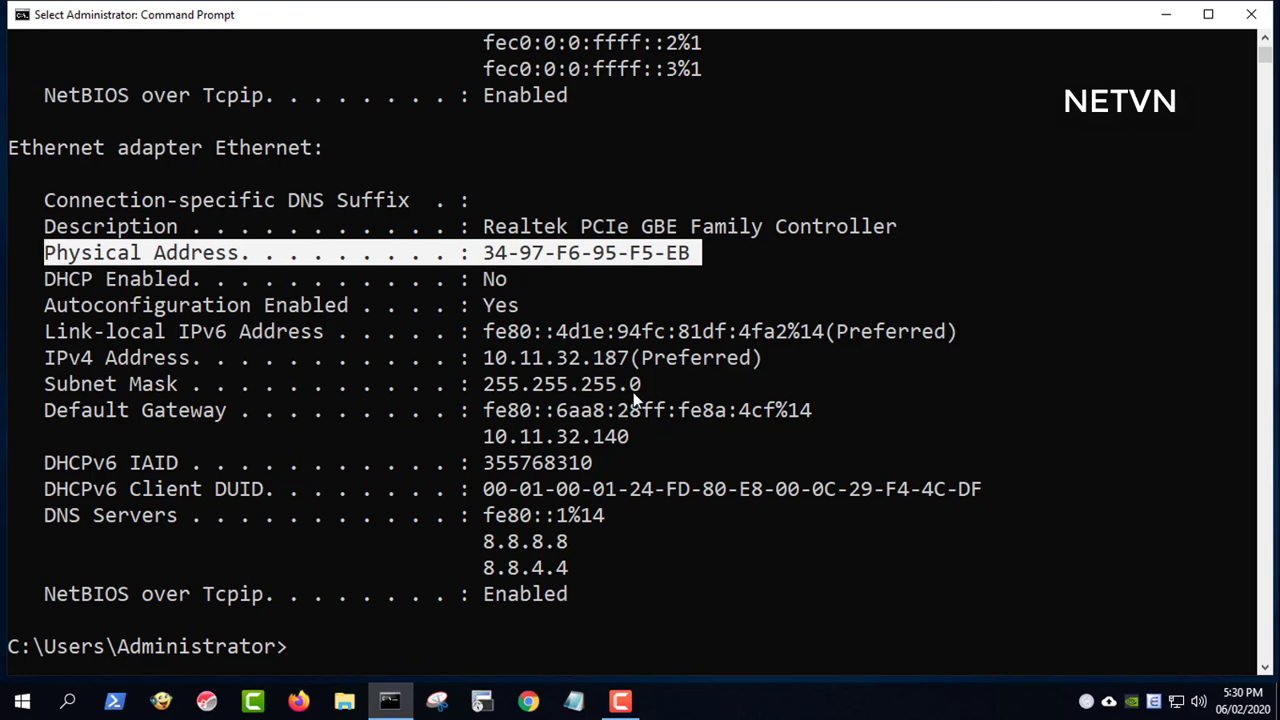
drag(628, 357, 50, 375)
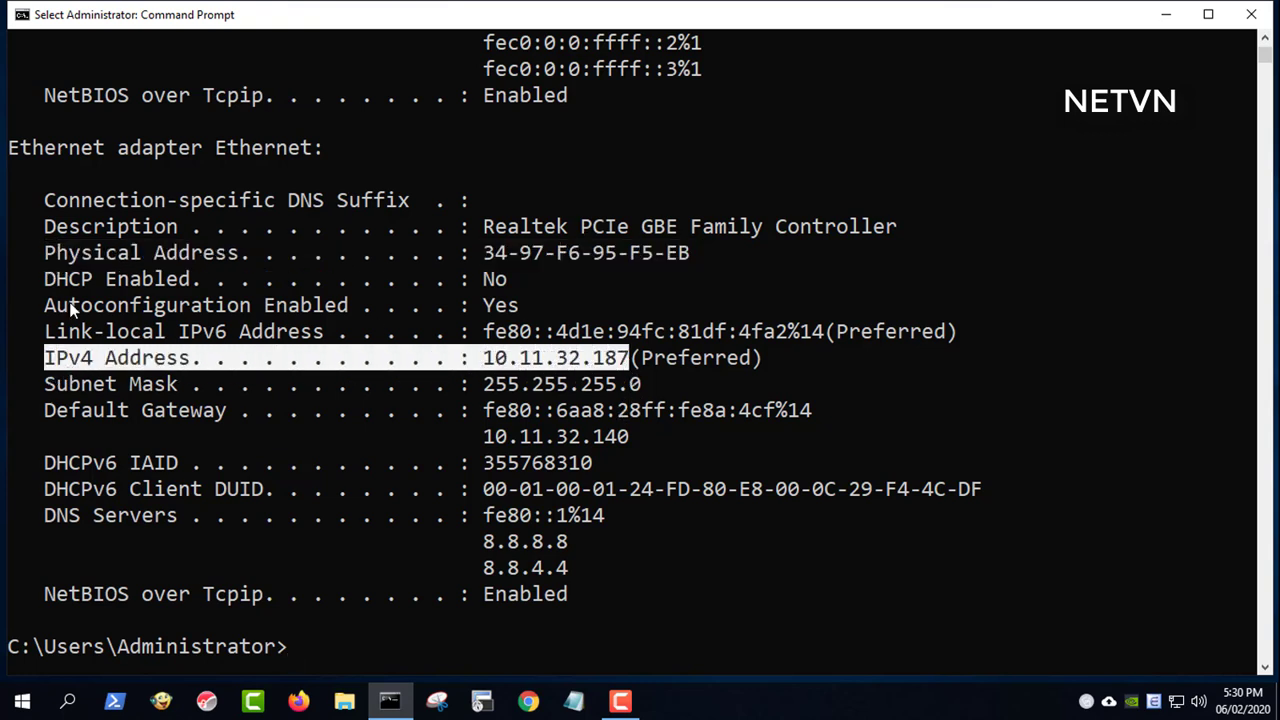
drag(46, 280, 505, 286)
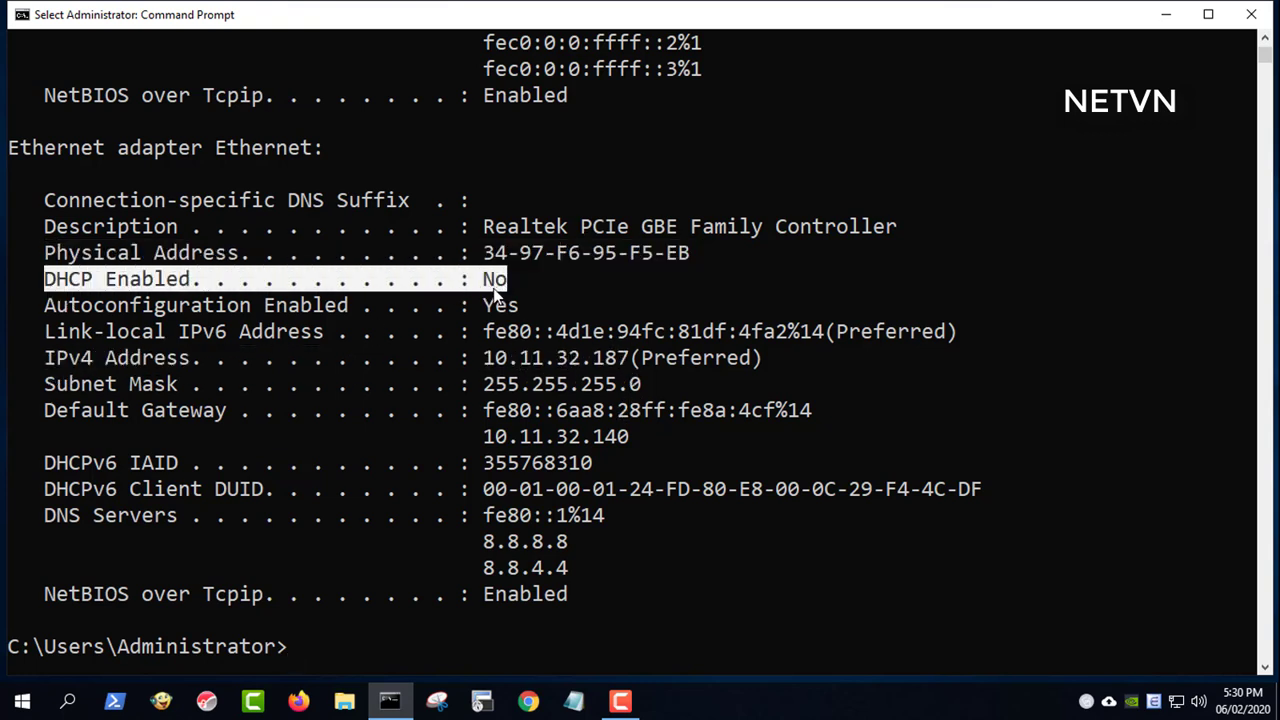
click(1163, 14)
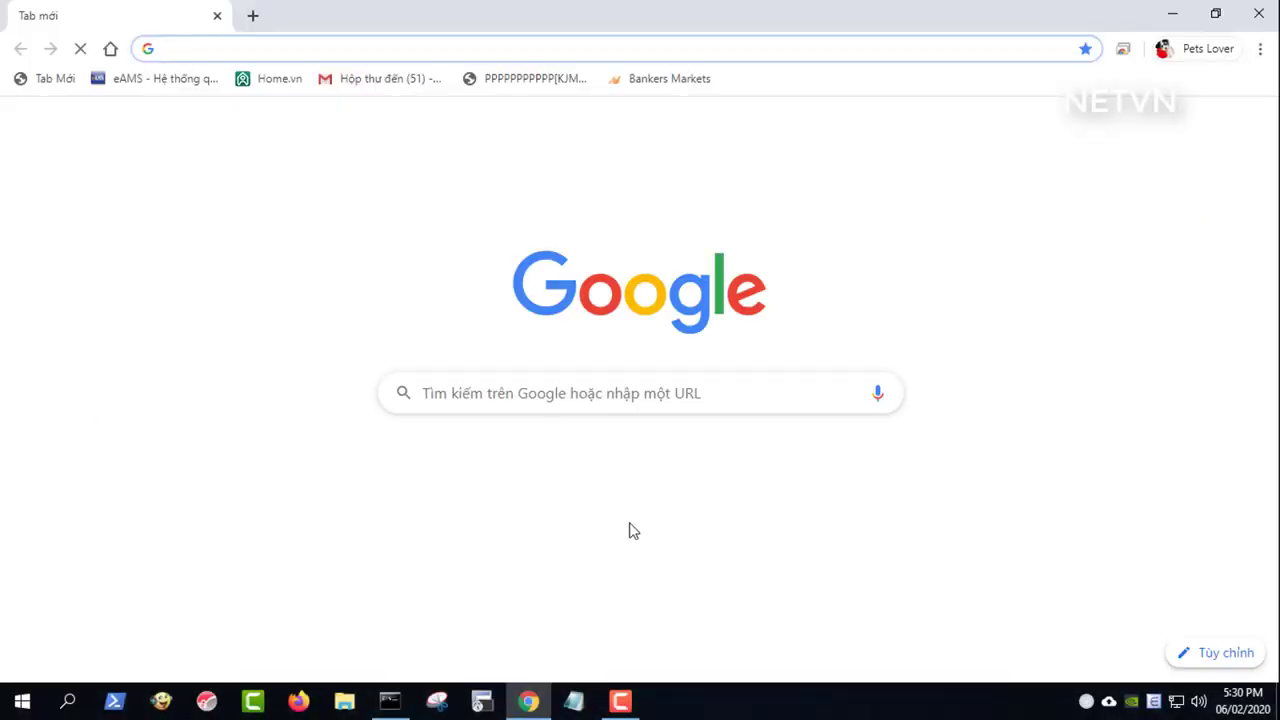
- Load the router at 10.11.32.140 in Chrome, matching it to the ipconfig Default Gateway
text(10)
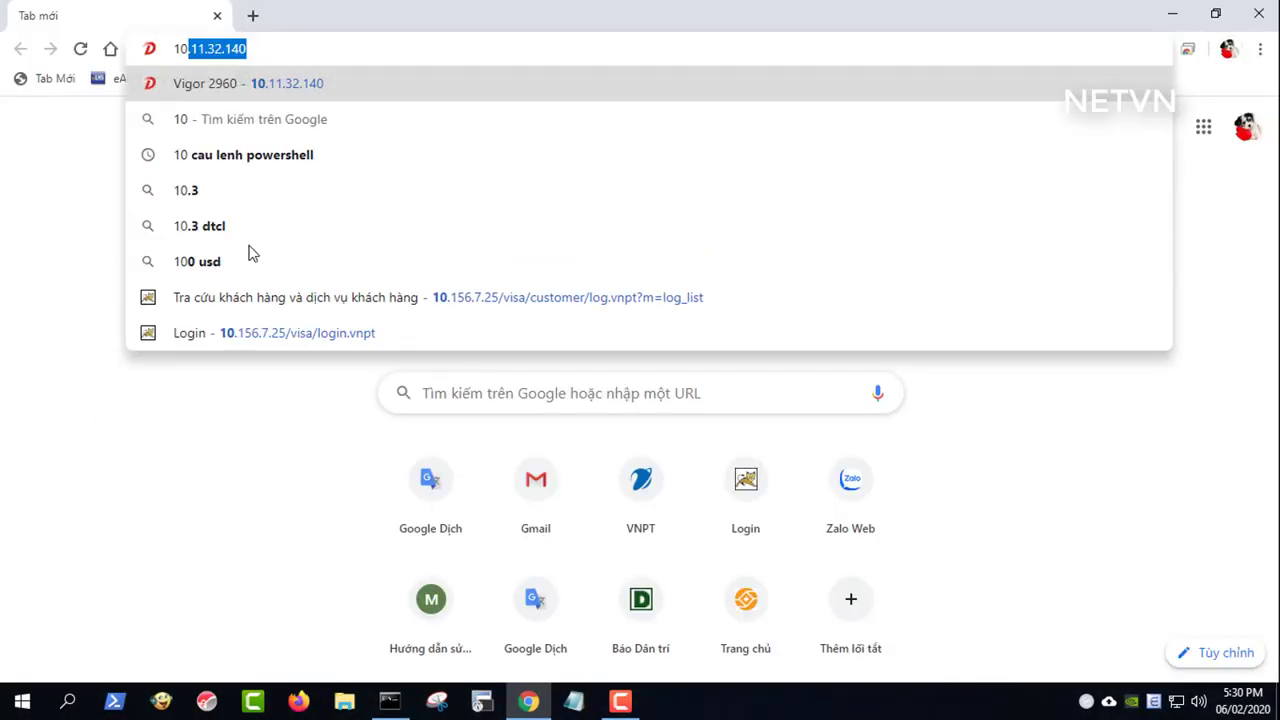
key(Return)
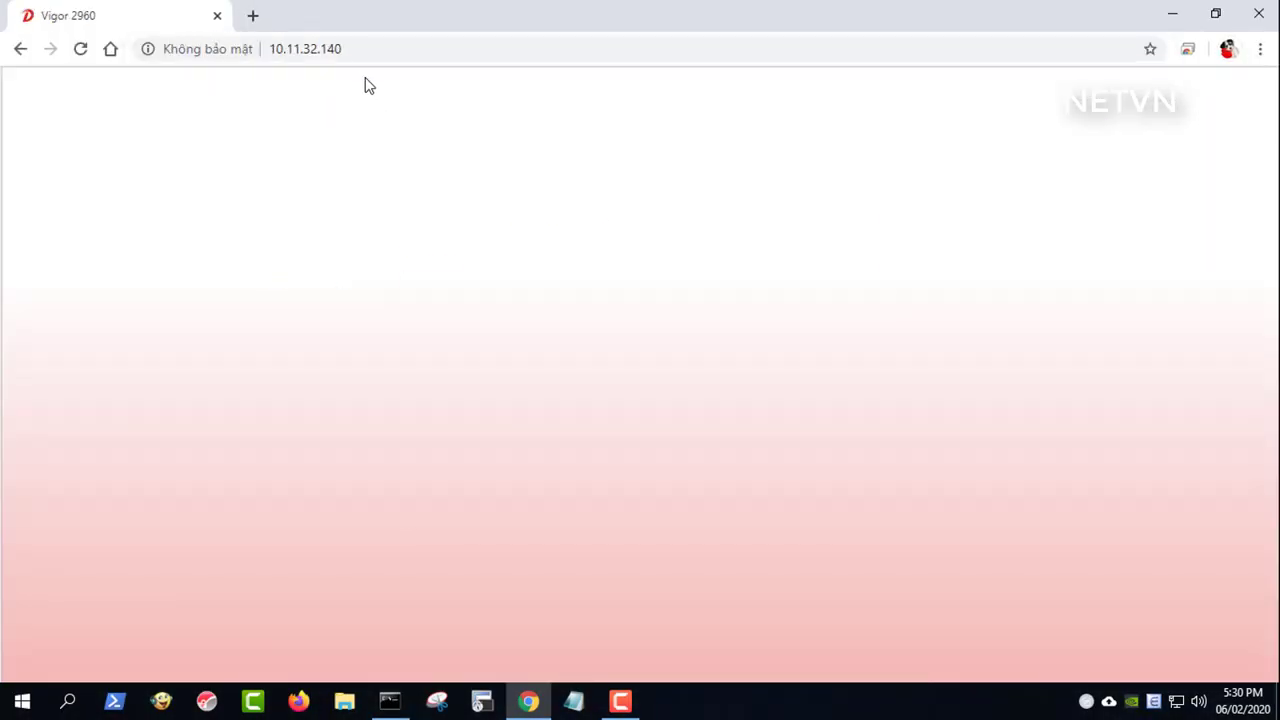
click(373, 55)
click(390, 701)
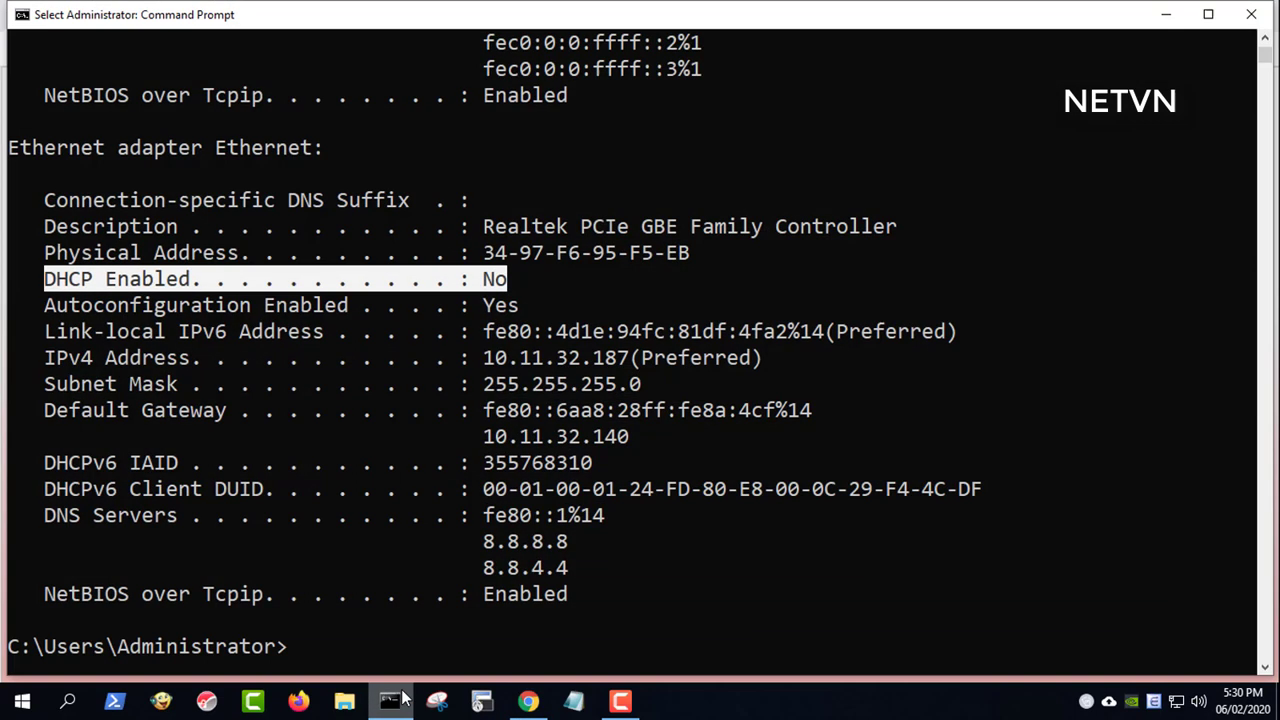
drag(628, 440, 484, 452)
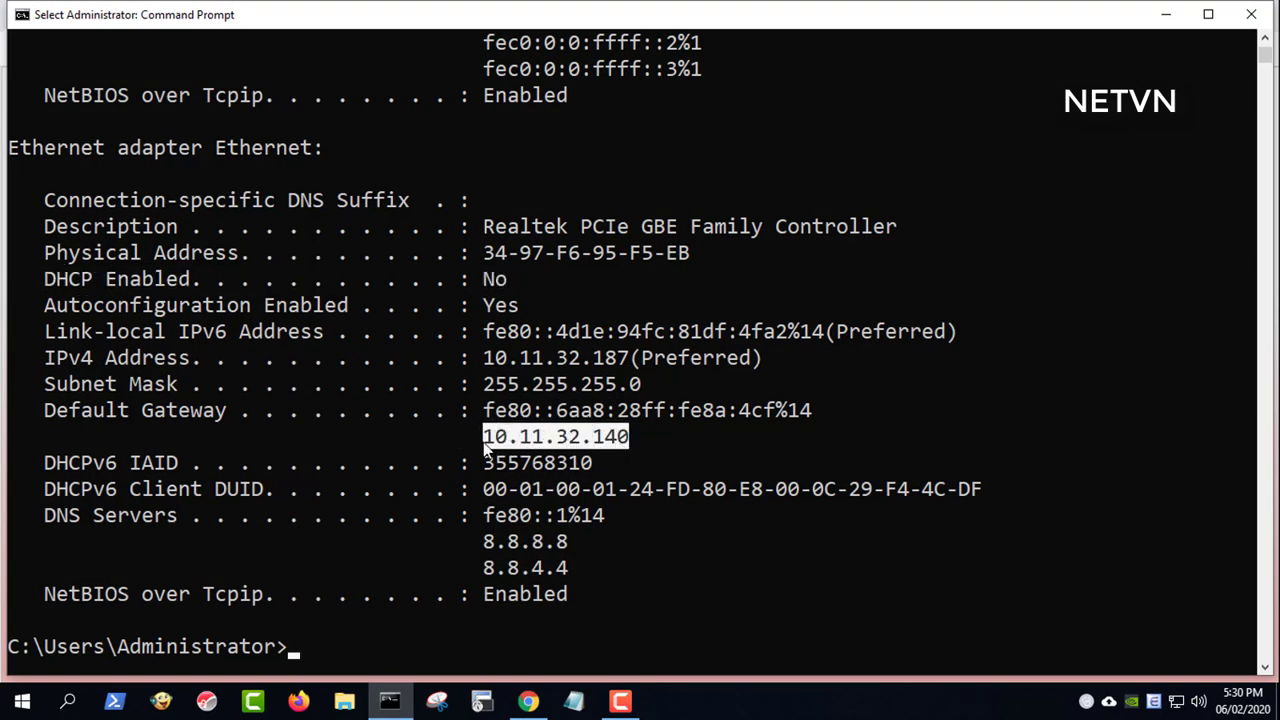
drag(36, 402, 220, 415)
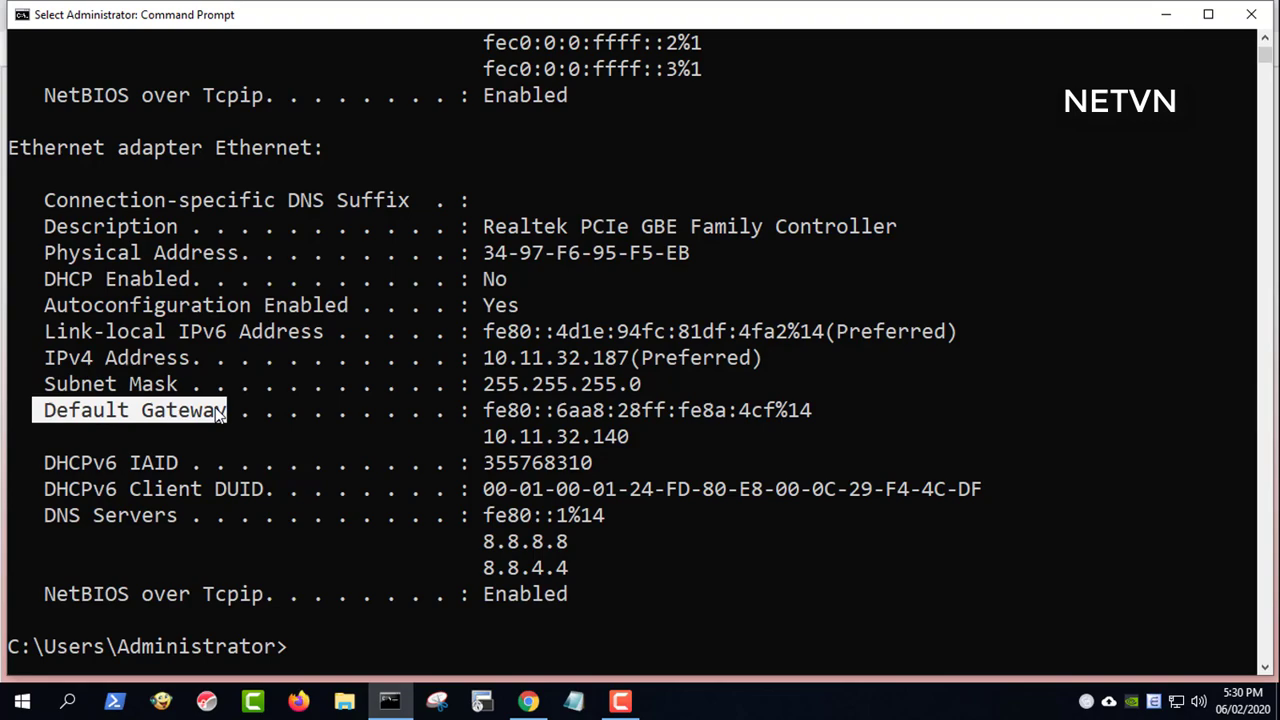
drag(489, 444, 628, 446)
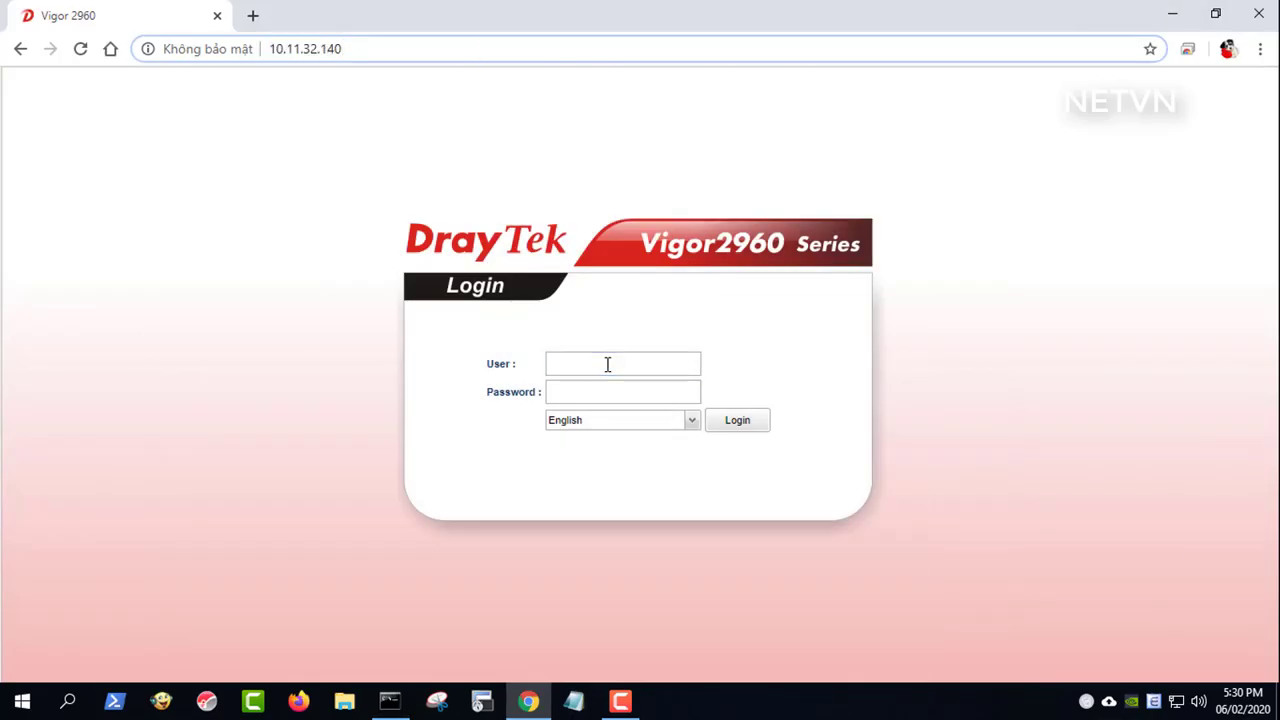
- Log in to the Vigor2960 as admin and open LAN > Bind IP to MAC
click(607, 364)
text(admin)
key(Tab)
text(admin)
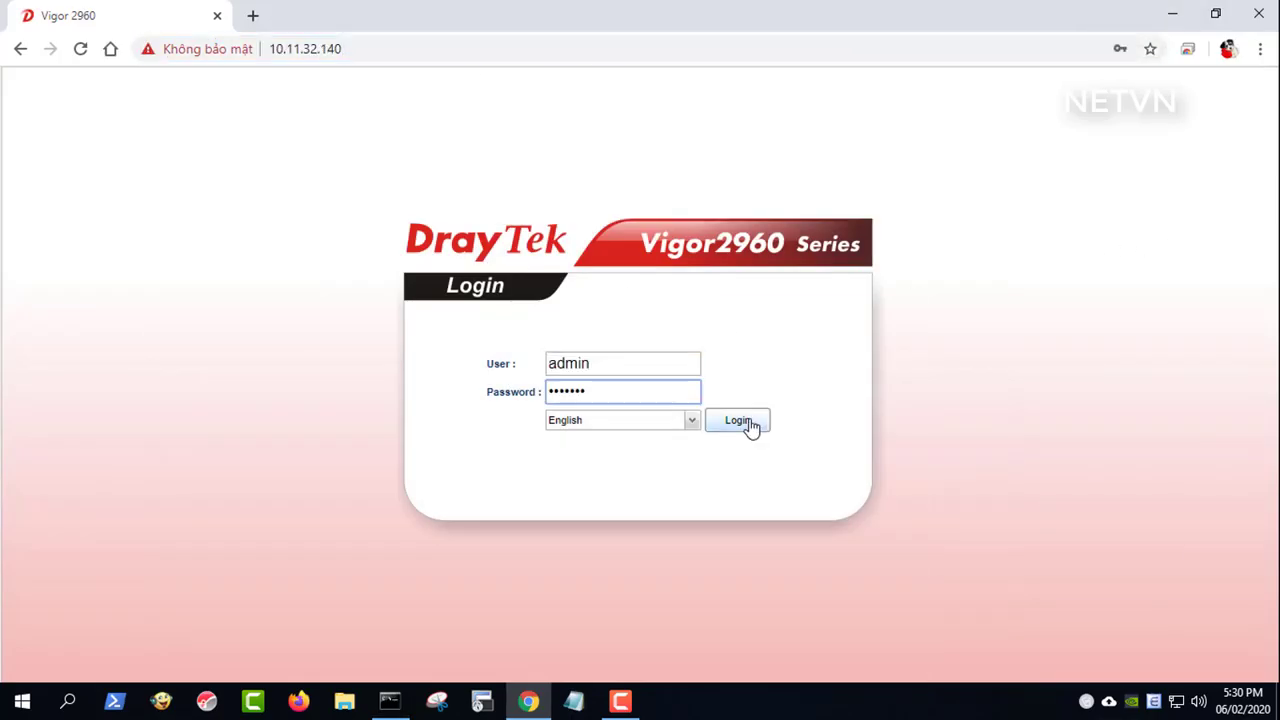
click(751, 428)
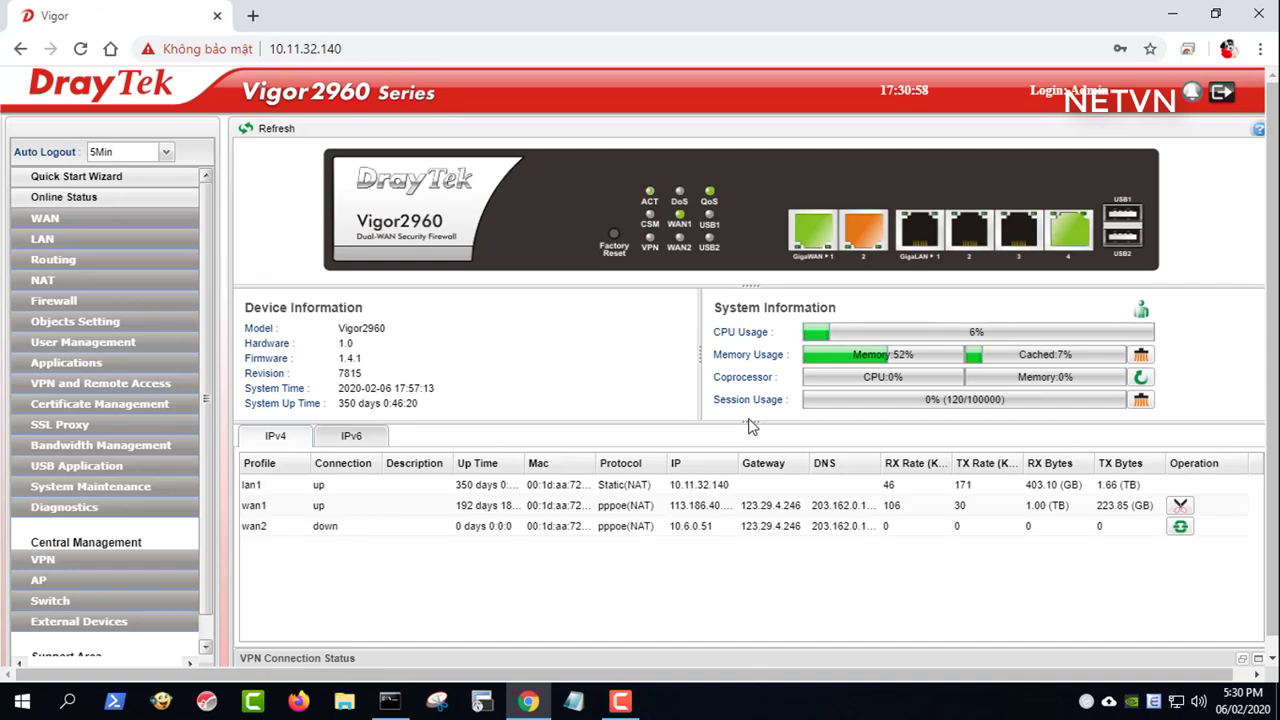
click(57, 242)
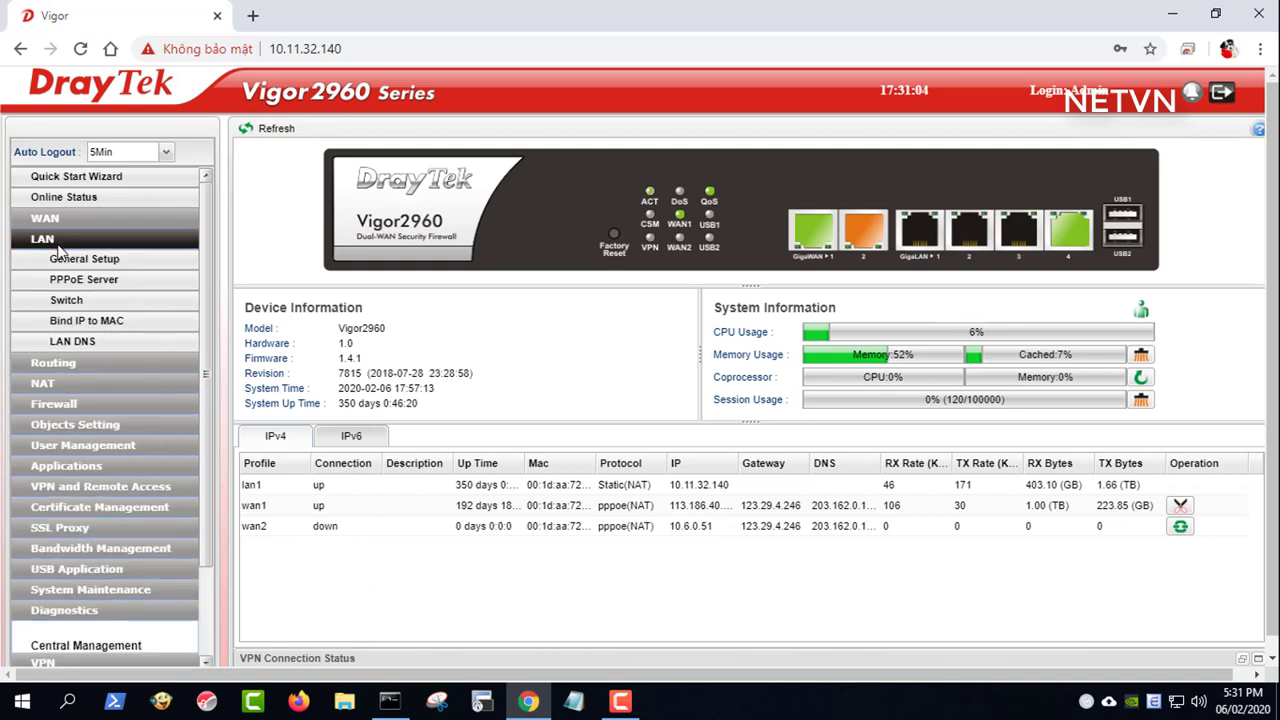
click(119, 325)
- Select the 10.11.32.187 ARP entry, comparing it against the PC's MAC and IPv4 in ipconfig
click(392, 290)
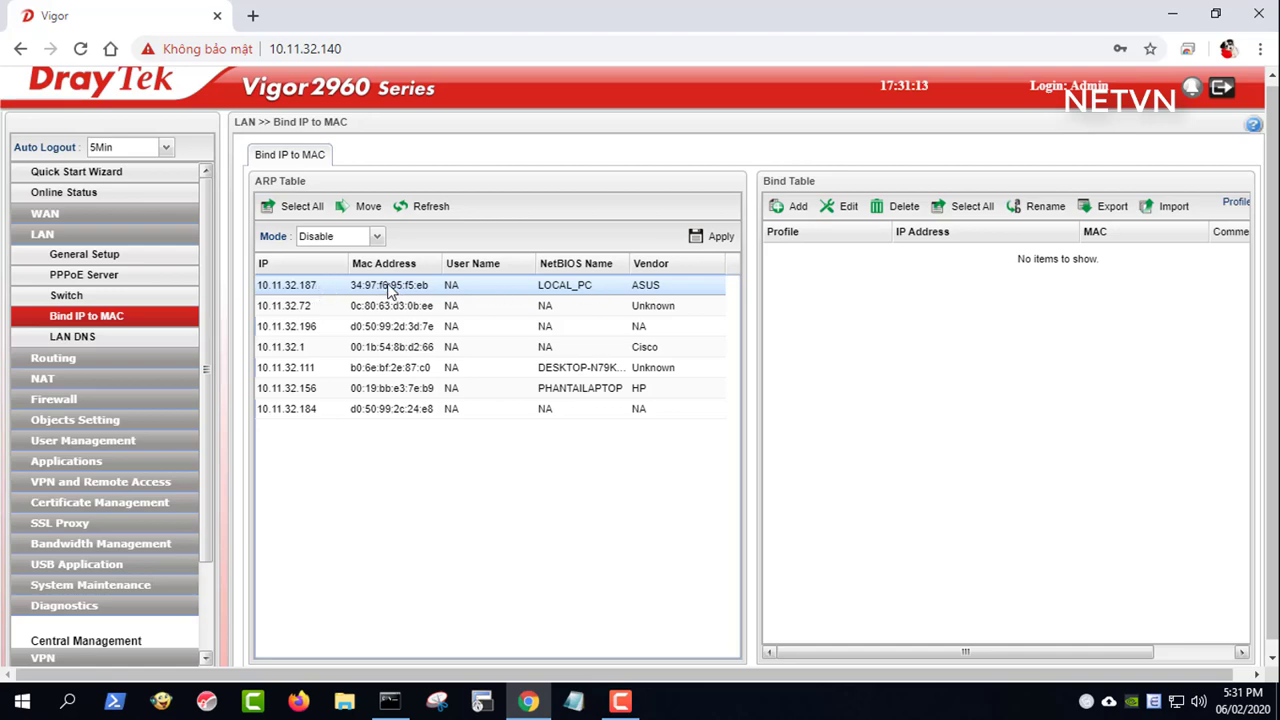
click(389, 705)
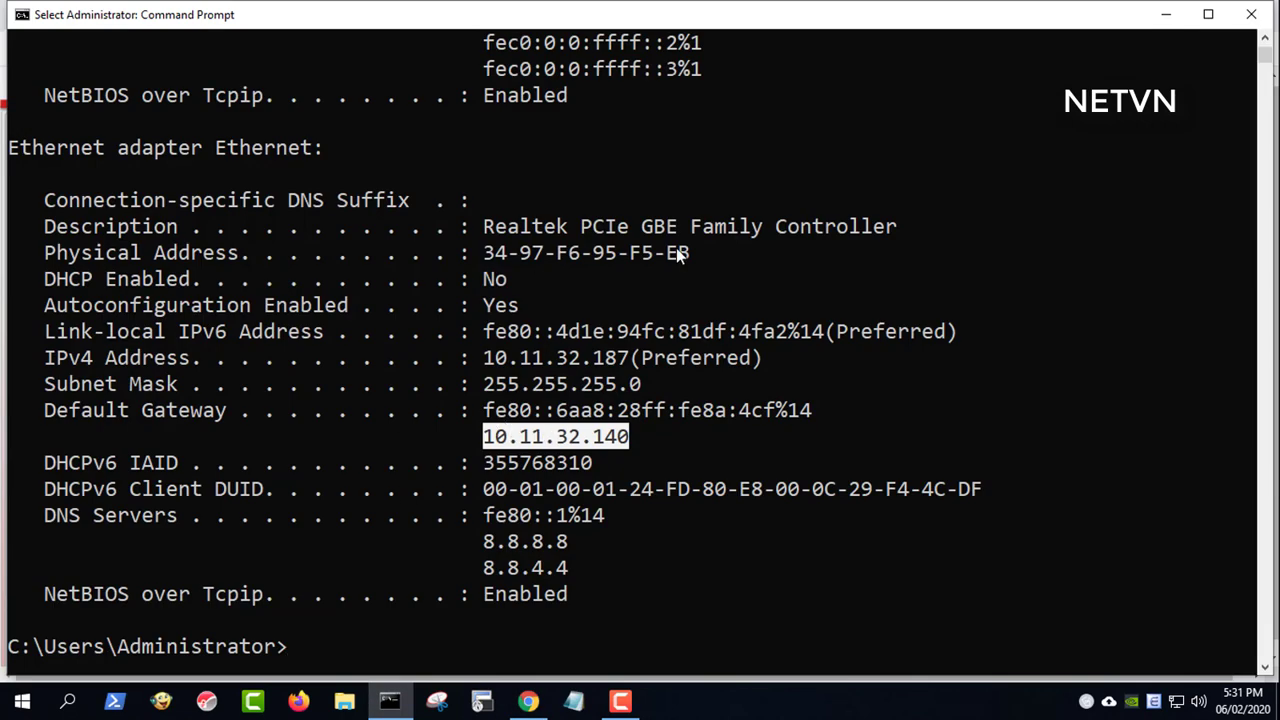
drag(688, 255, 55, 258)
drag(630, 360, 55, 362)
click(1165, 14)
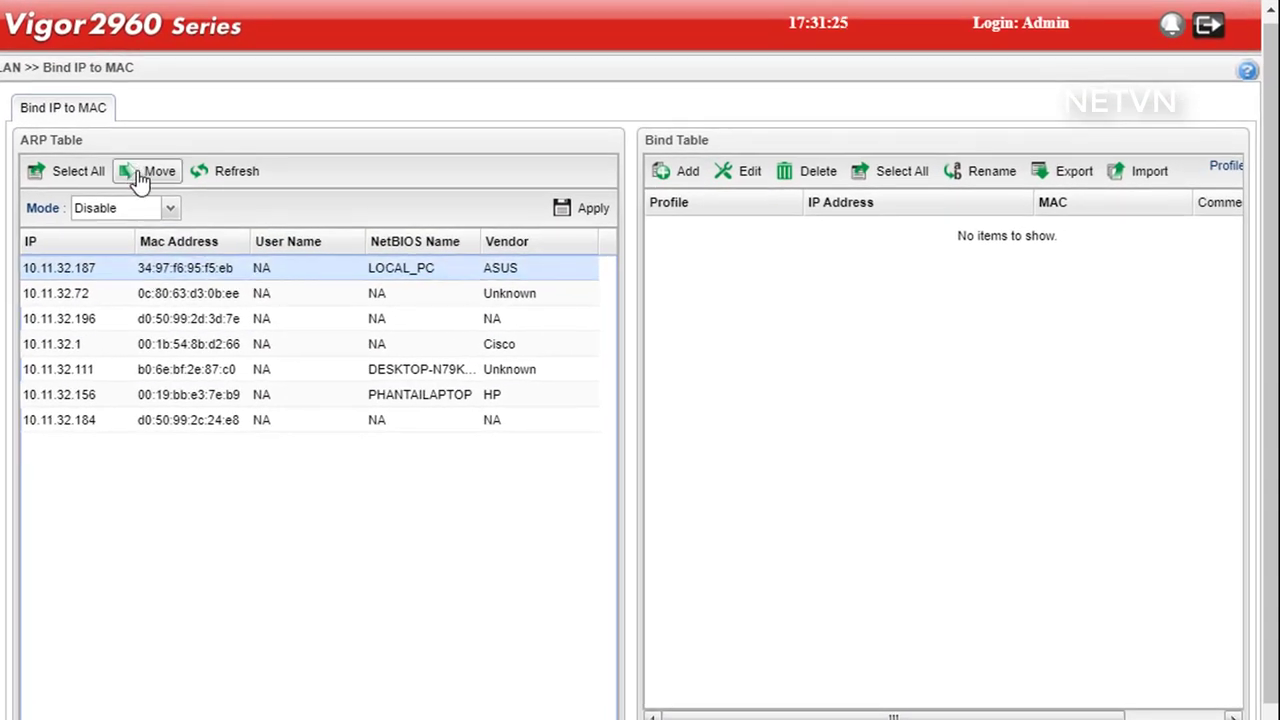
- Move the 10.11.32.187 entry into the Bind Table and apply the binding
click(148, 173)
click(414, 424)
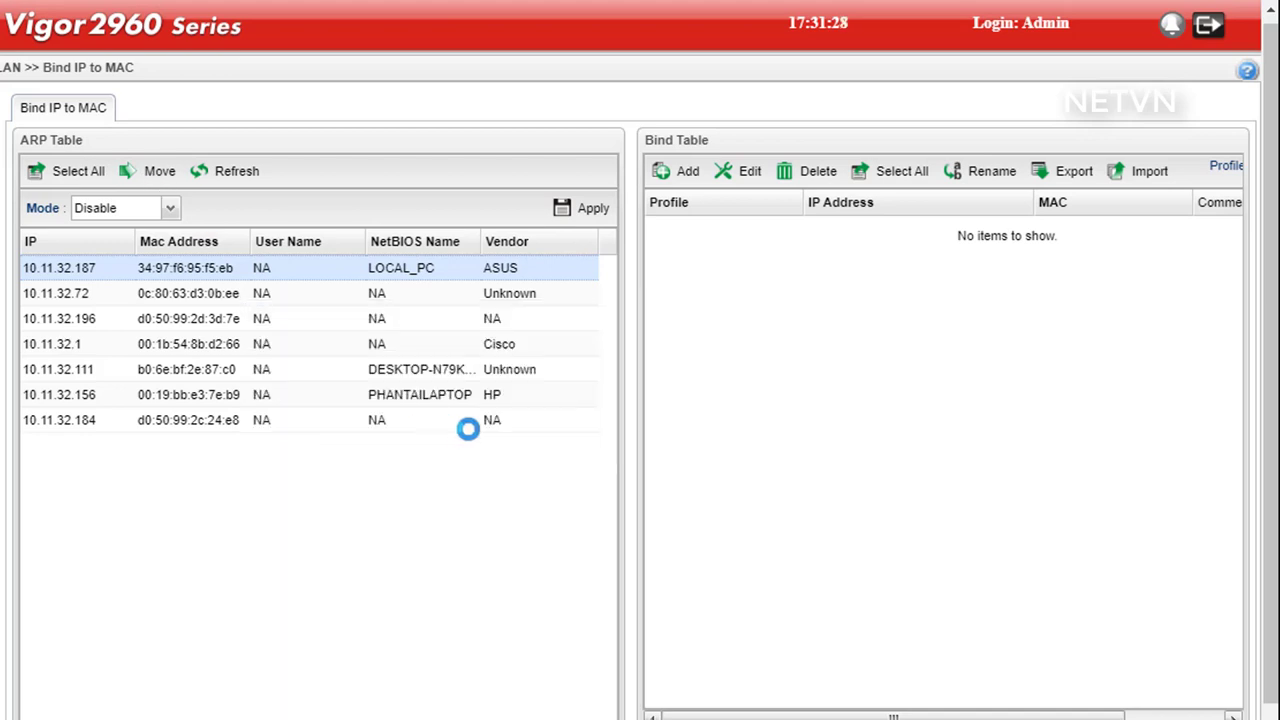
click(532, 428)
click(850, 236)
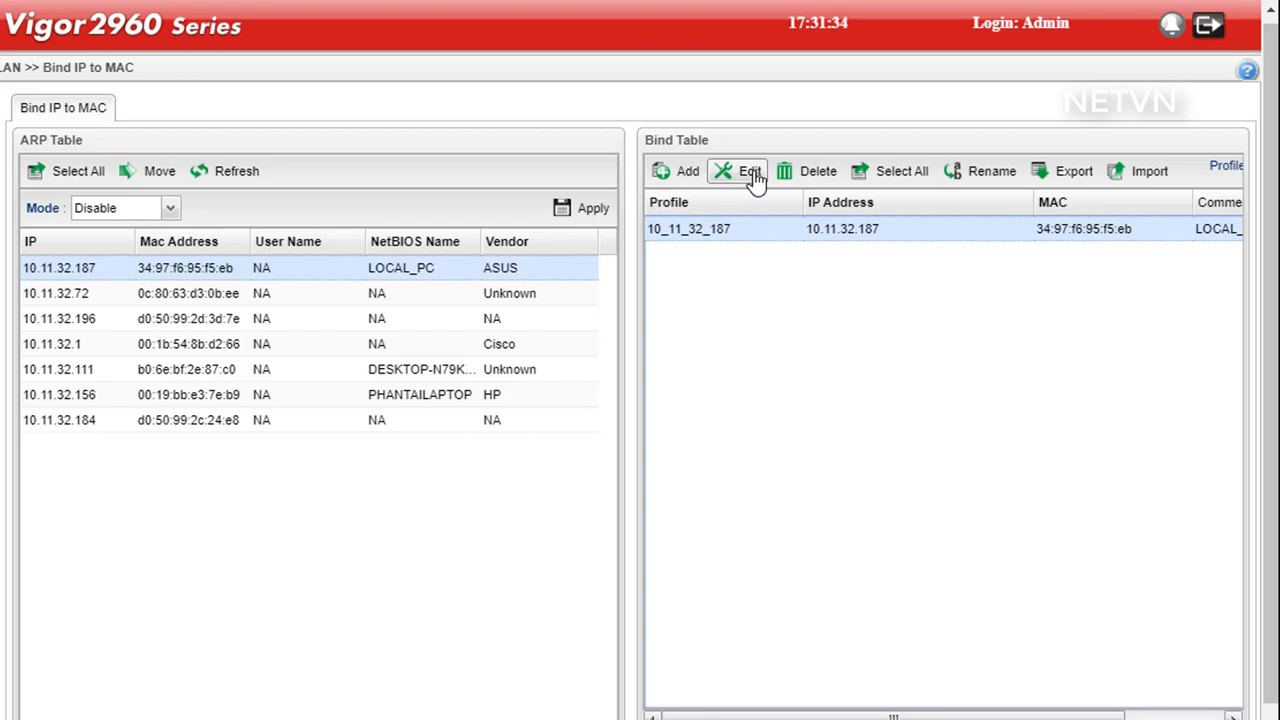
click(590, 210)
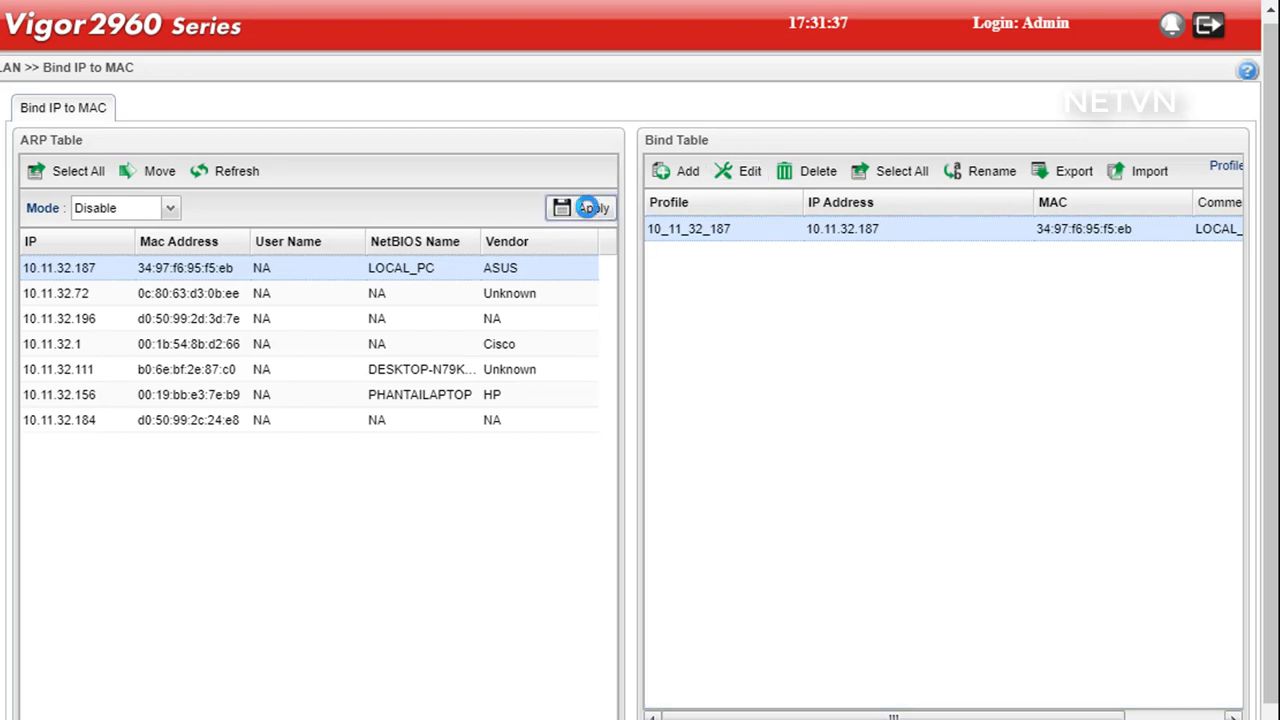
- Edit the 10_11_32_187 binding, changing its comment from LOCAL_PC to Home, and save
click(742, 171)
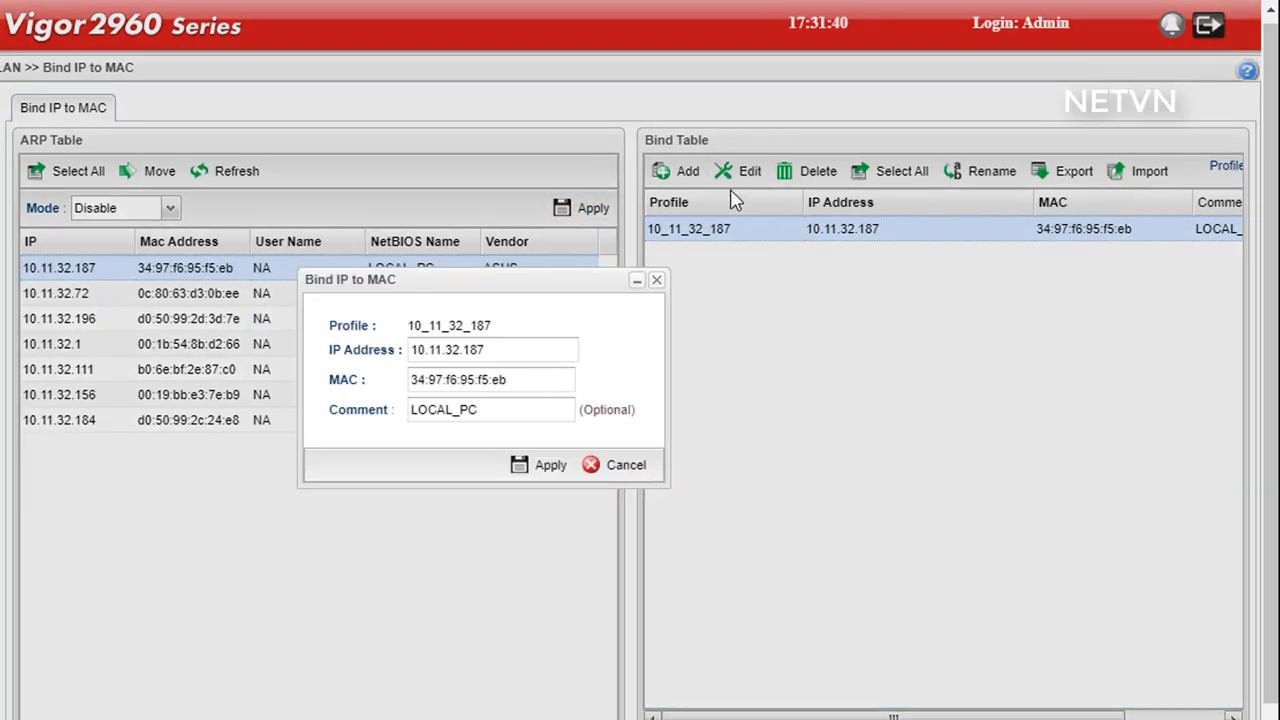
drag(522, 410, 412, 412)
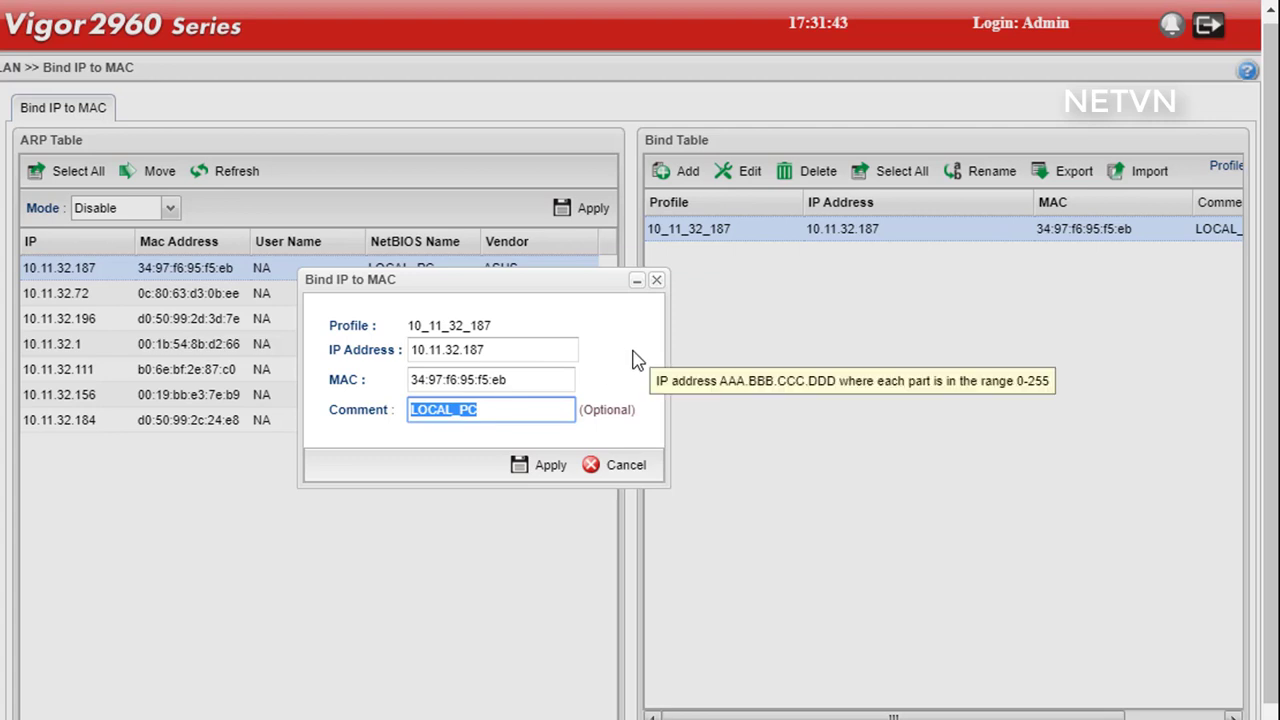
text(Home)
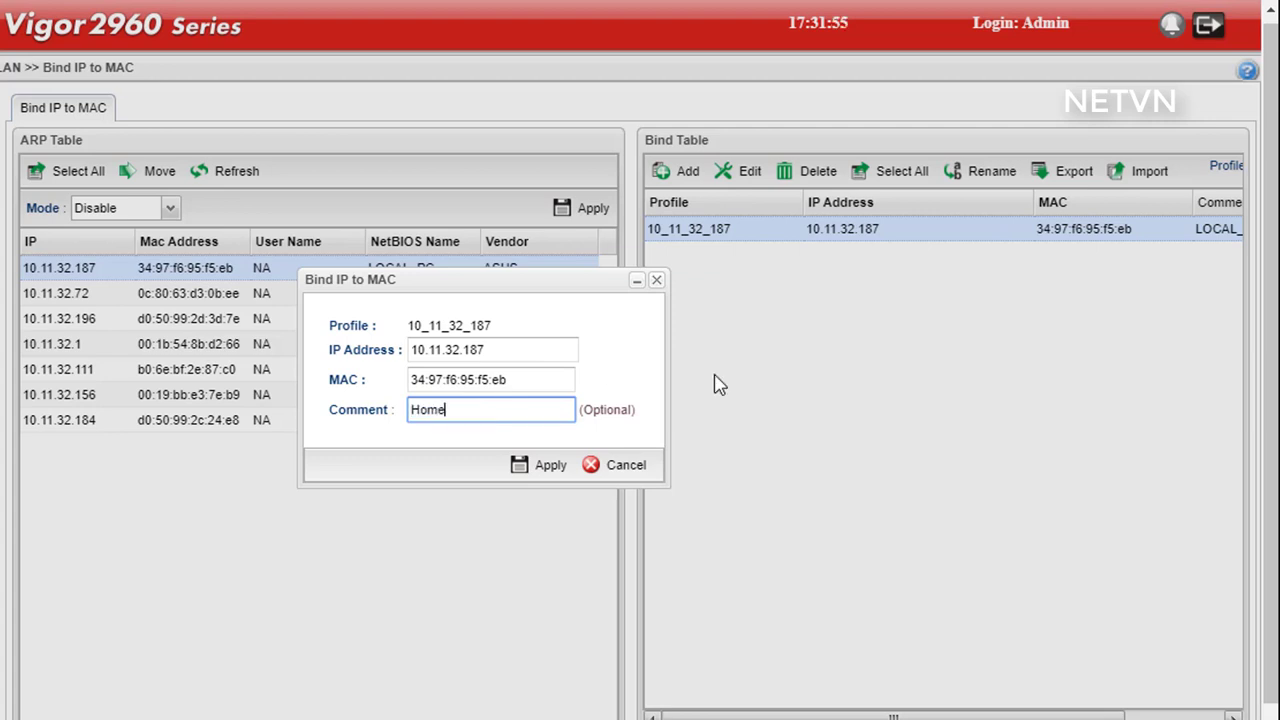
drag(509, 414, 409, 414)
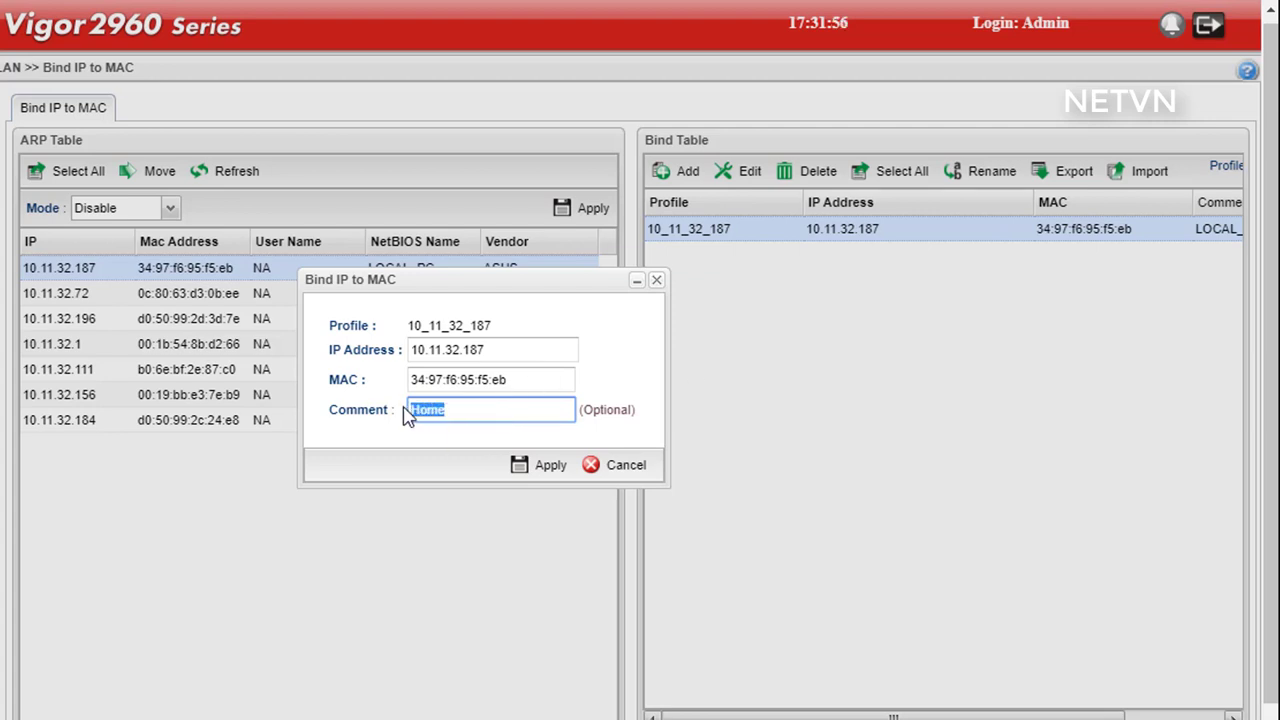
click(543, 468)
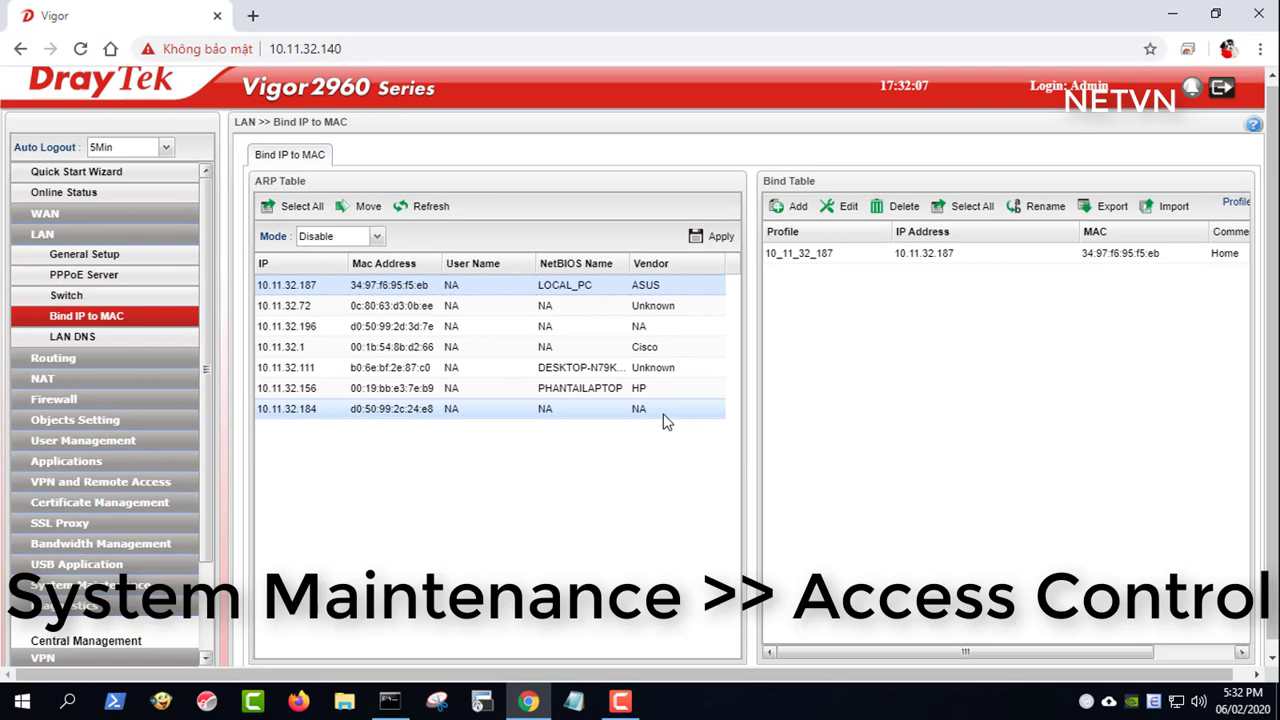
- Enable Web Allow for wan1, wan2, usb1 and usb2 in System Maintenance > Access Control and apply
click(130, 586)
scroll(194, 560, down, 3)
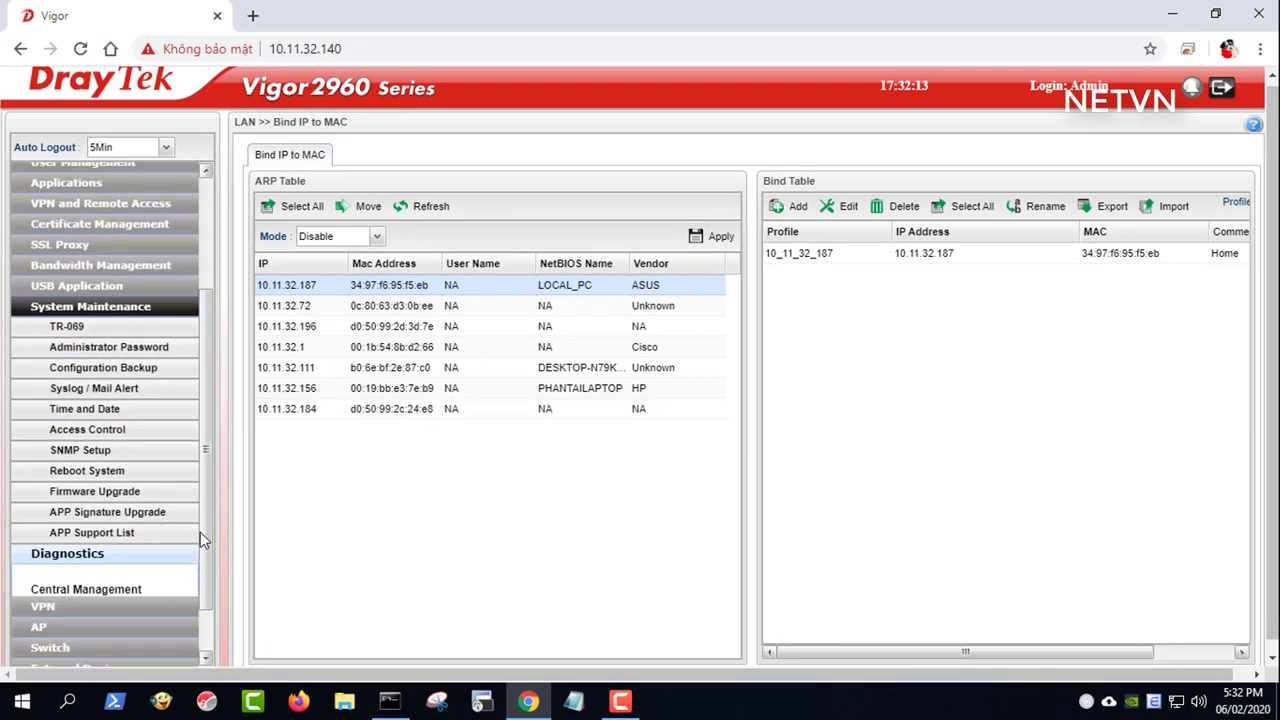
click(128, 436)
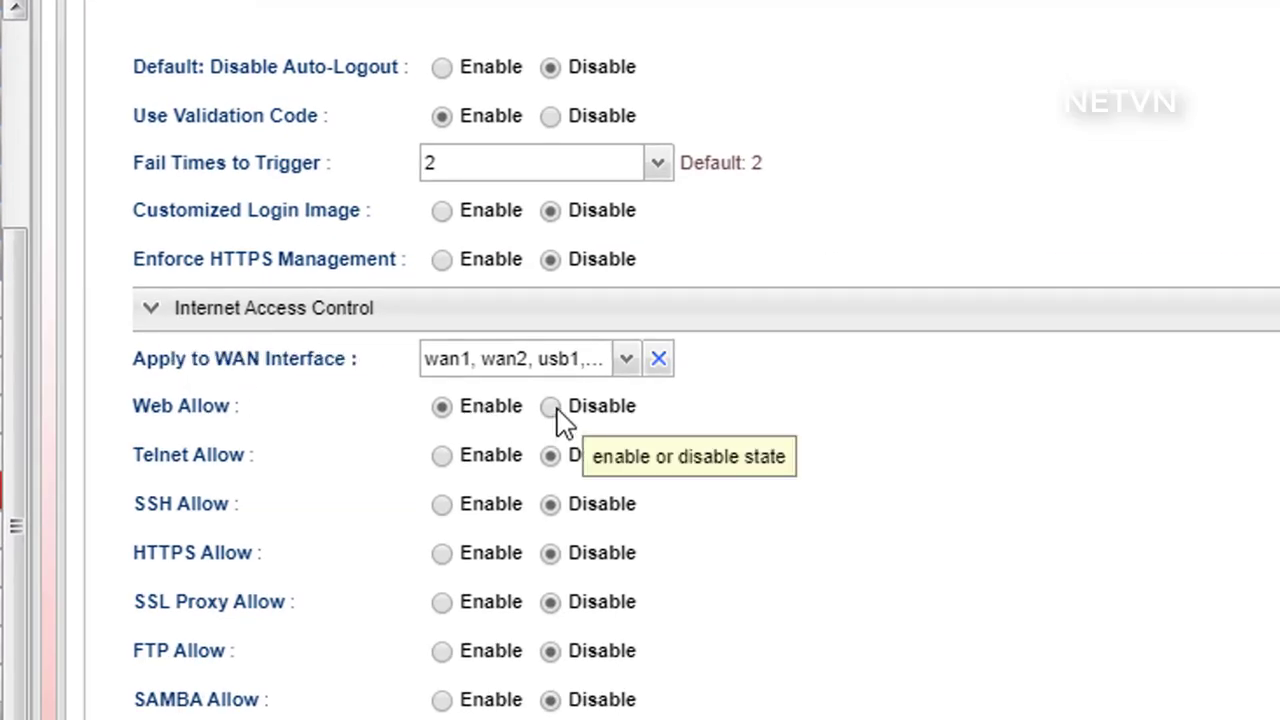
click(626, 360)
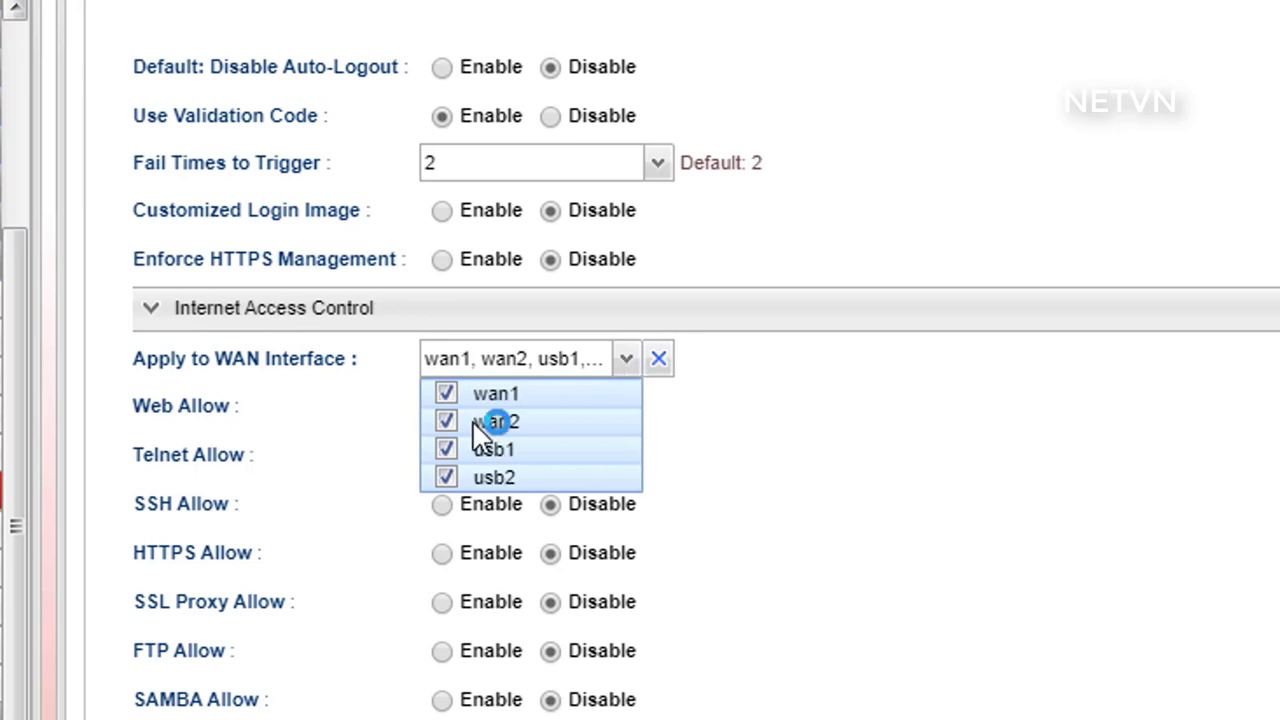
click(348, 418)
click(551, 412)
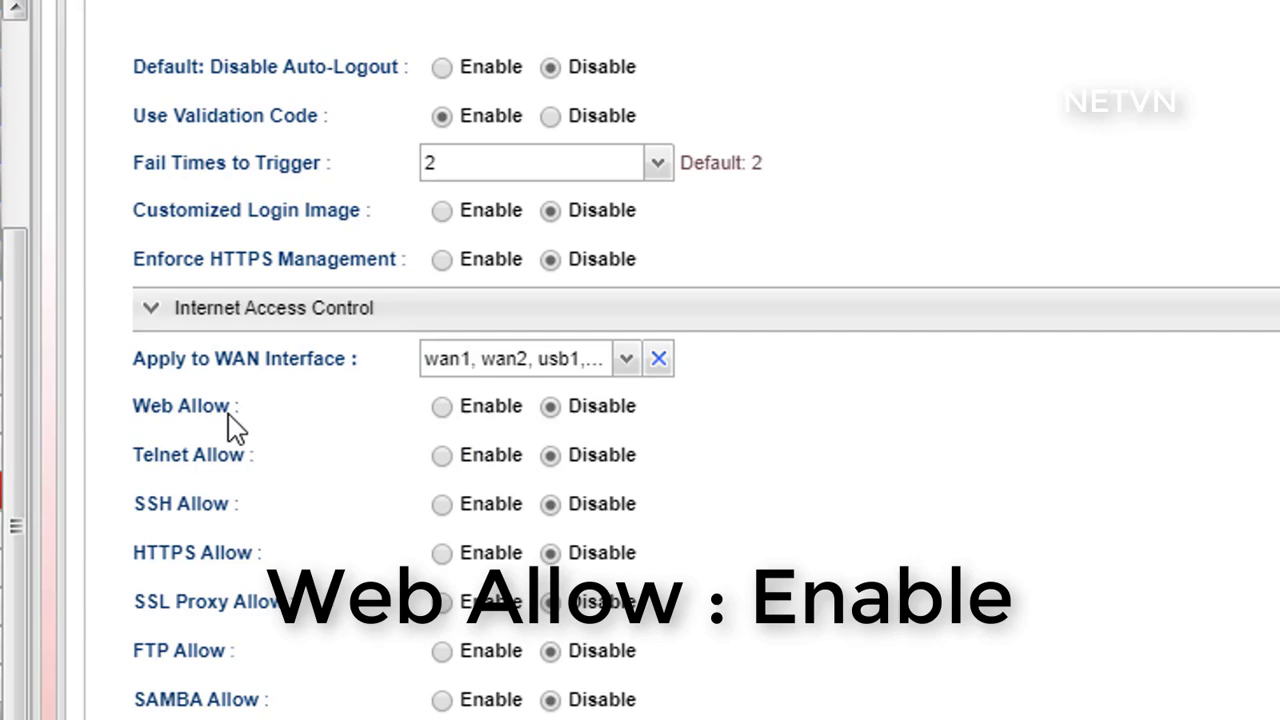
click(444, 412)
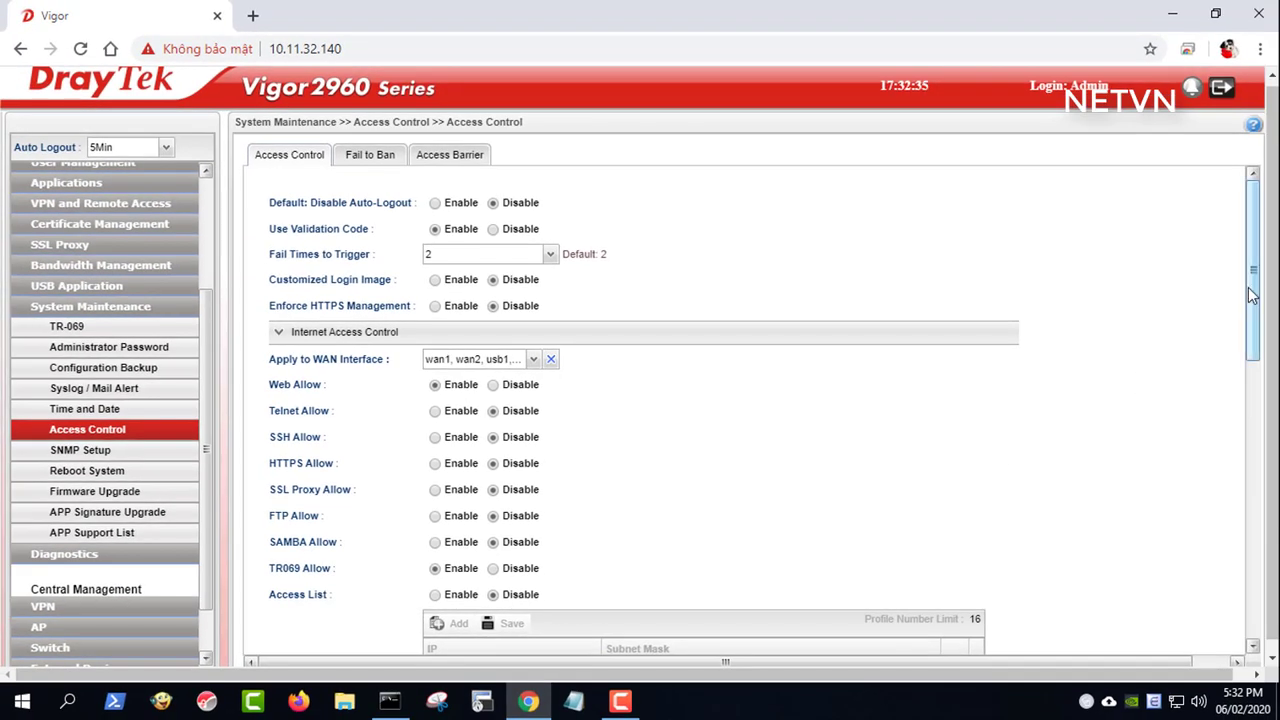
drag(1252, 293, 1252, 575)
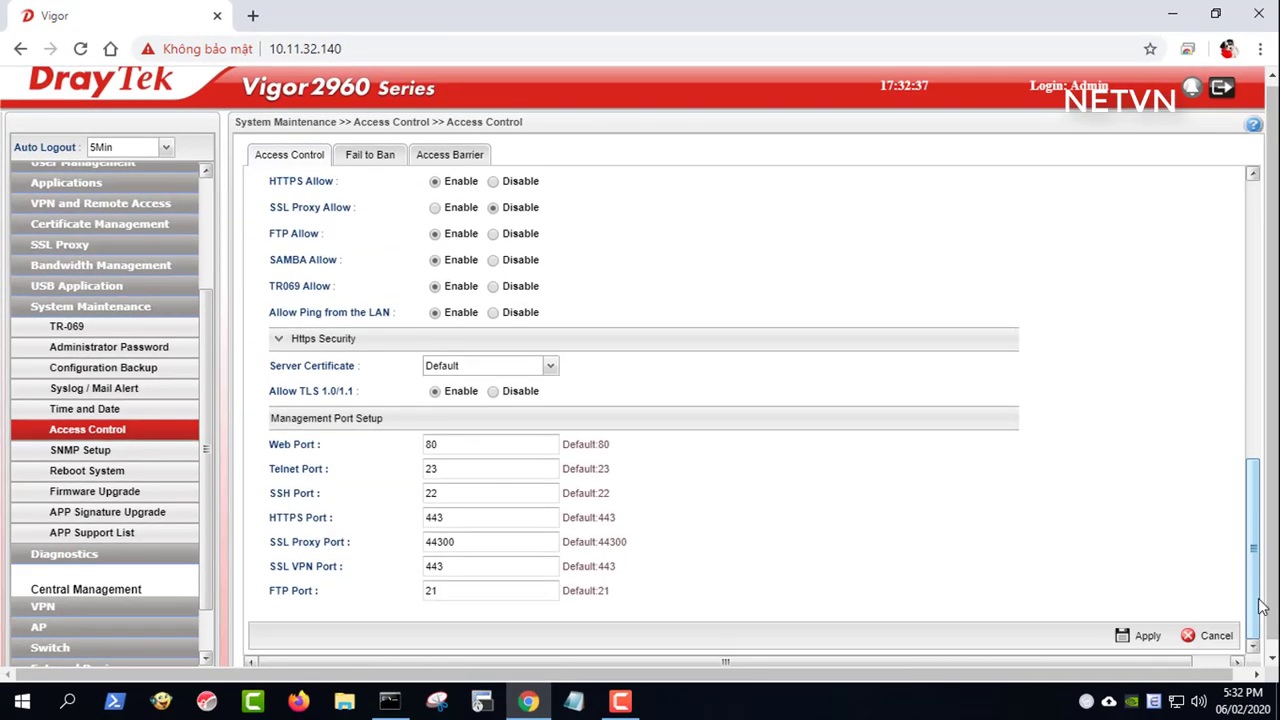
click(1144, 640)
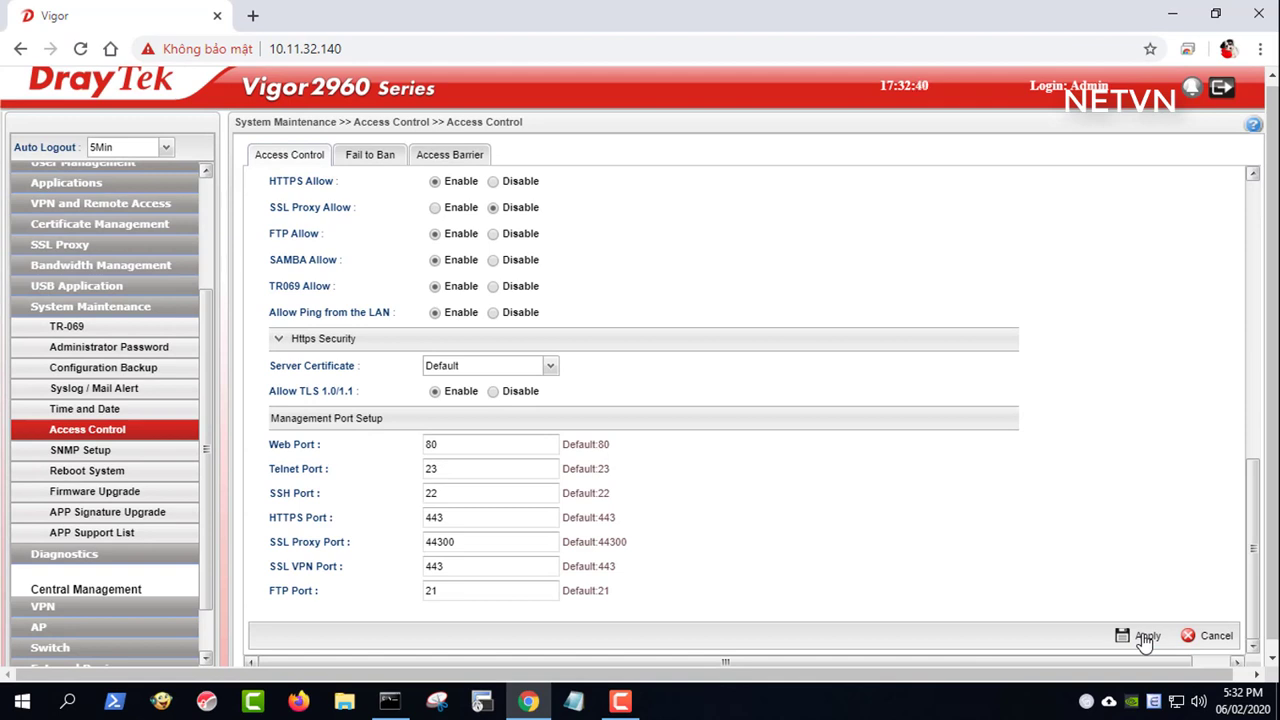
click(1141, 634)
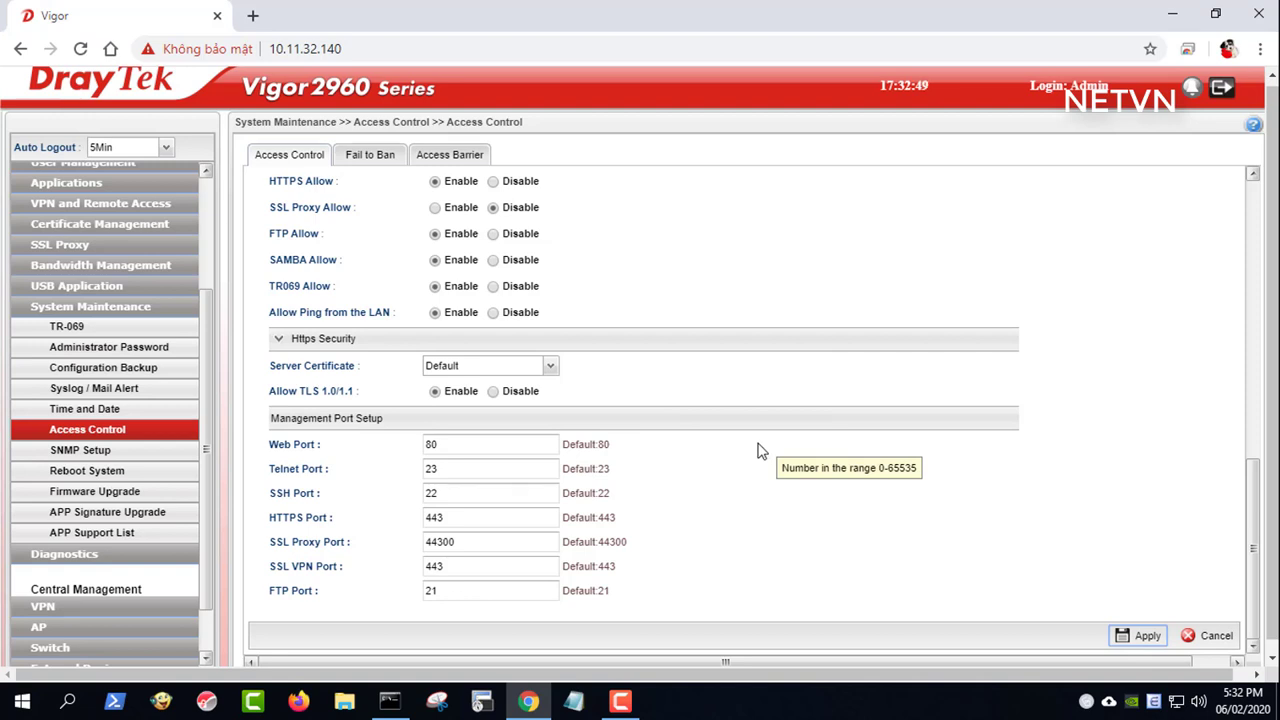
scroll(206, 297, up, 3)
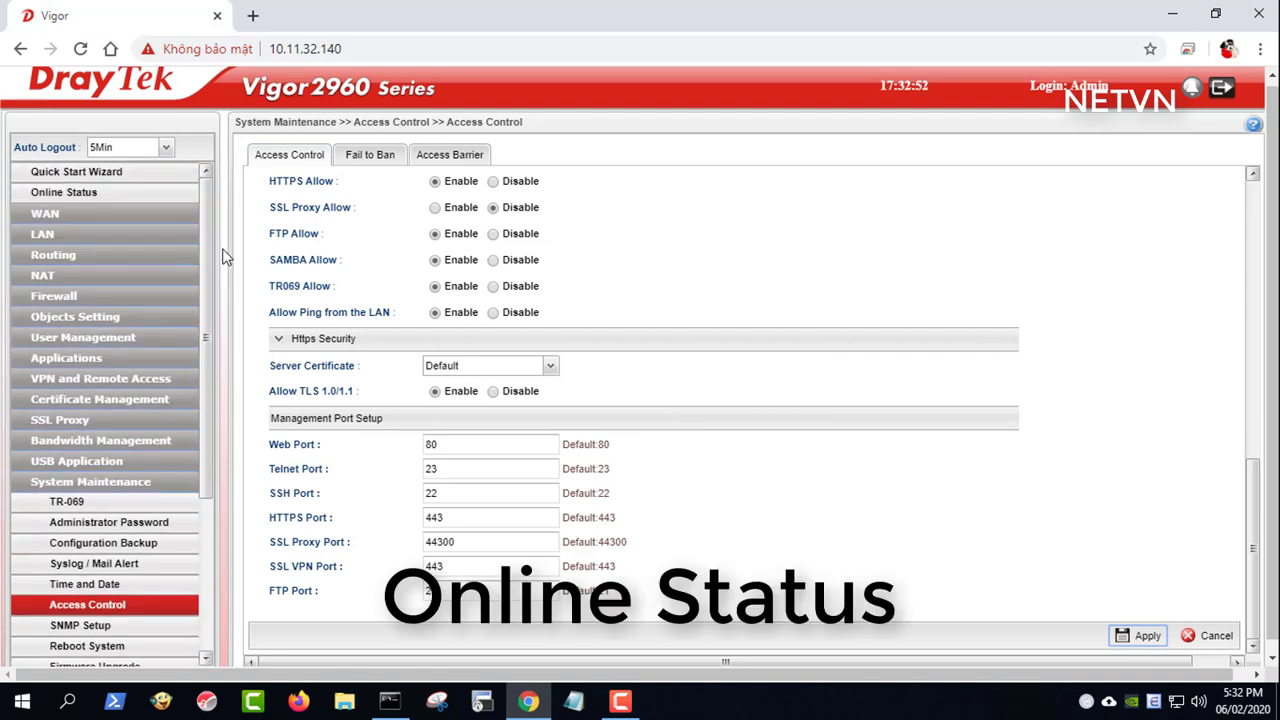
click(88, 195)
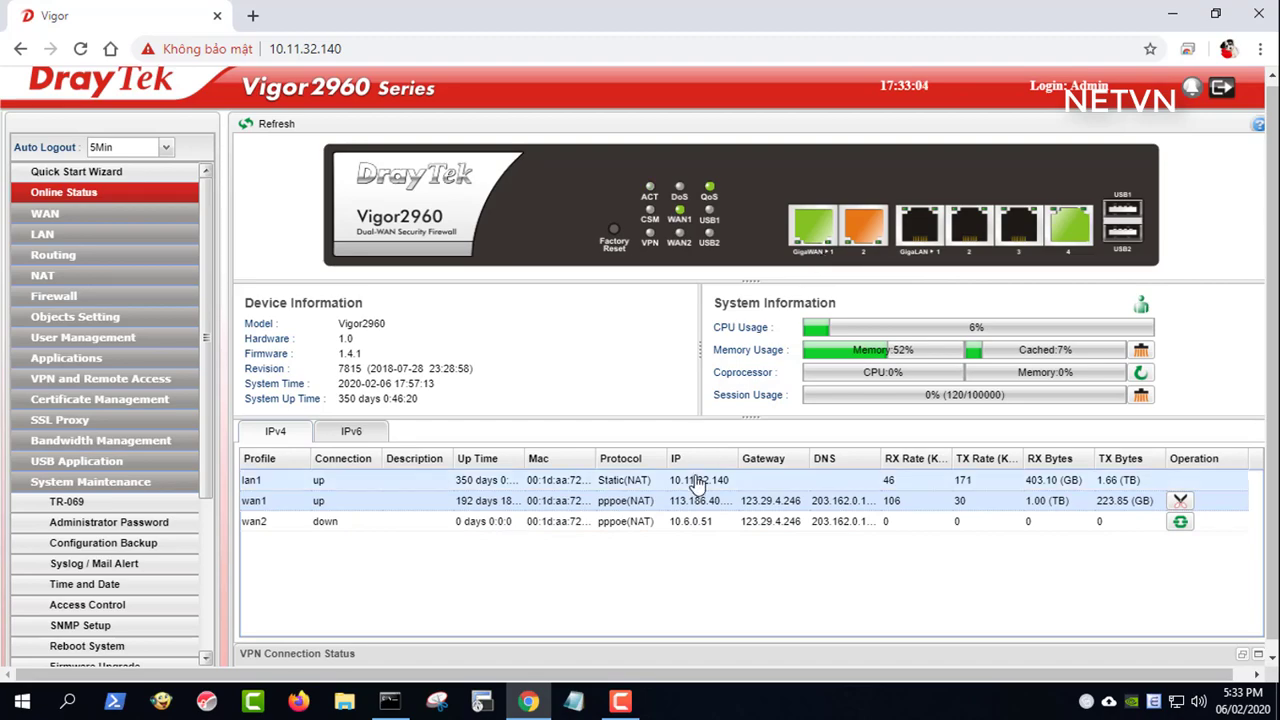
drag(740, 462, 873, 466)
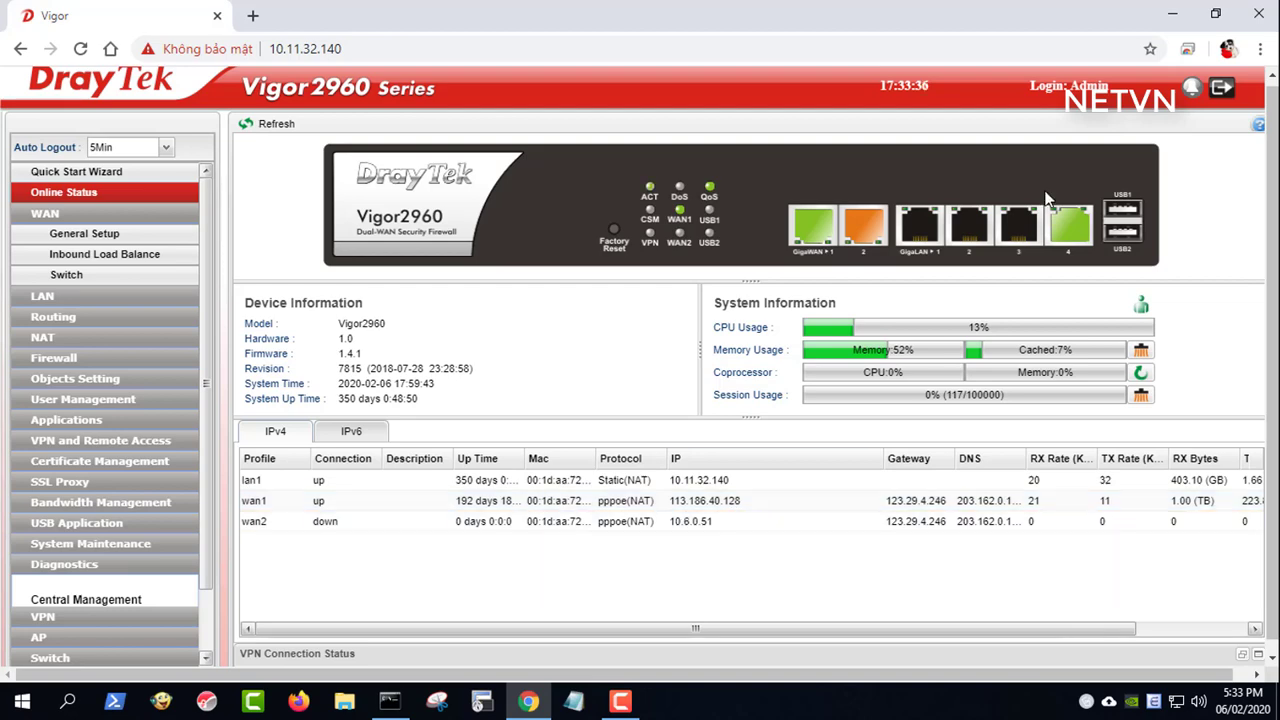
click(1220, 90)
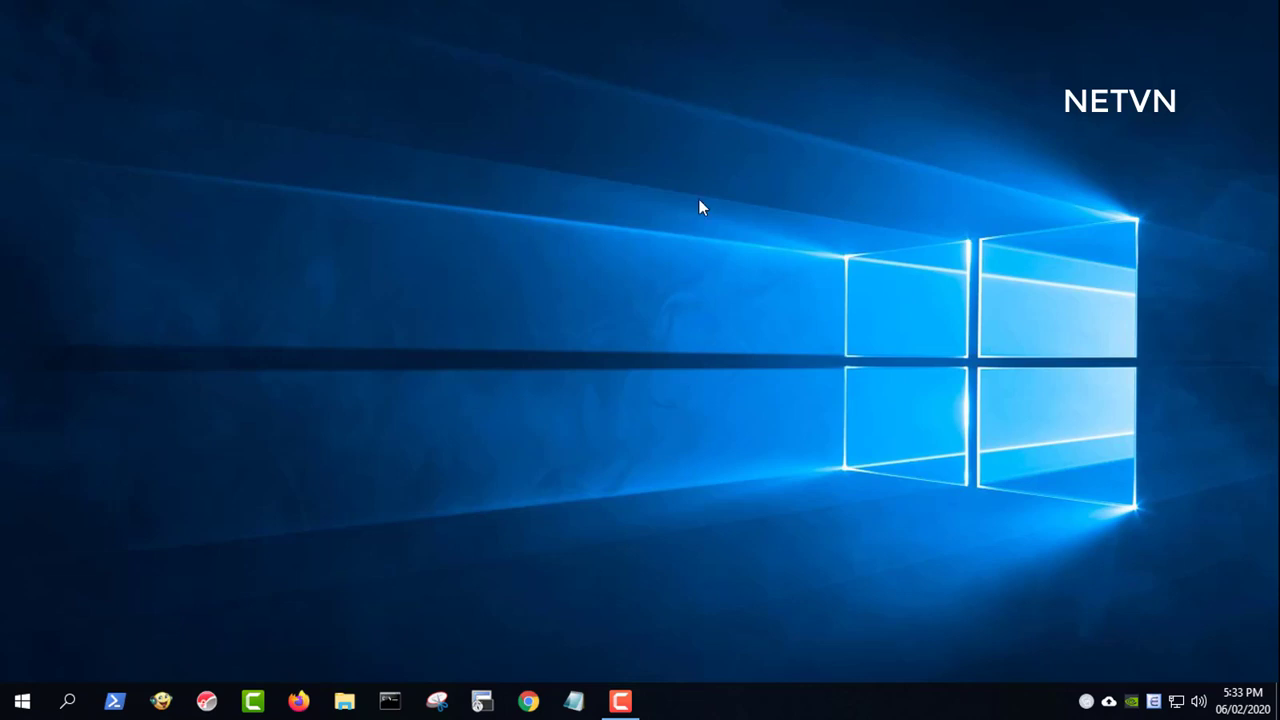
click(529, 701)
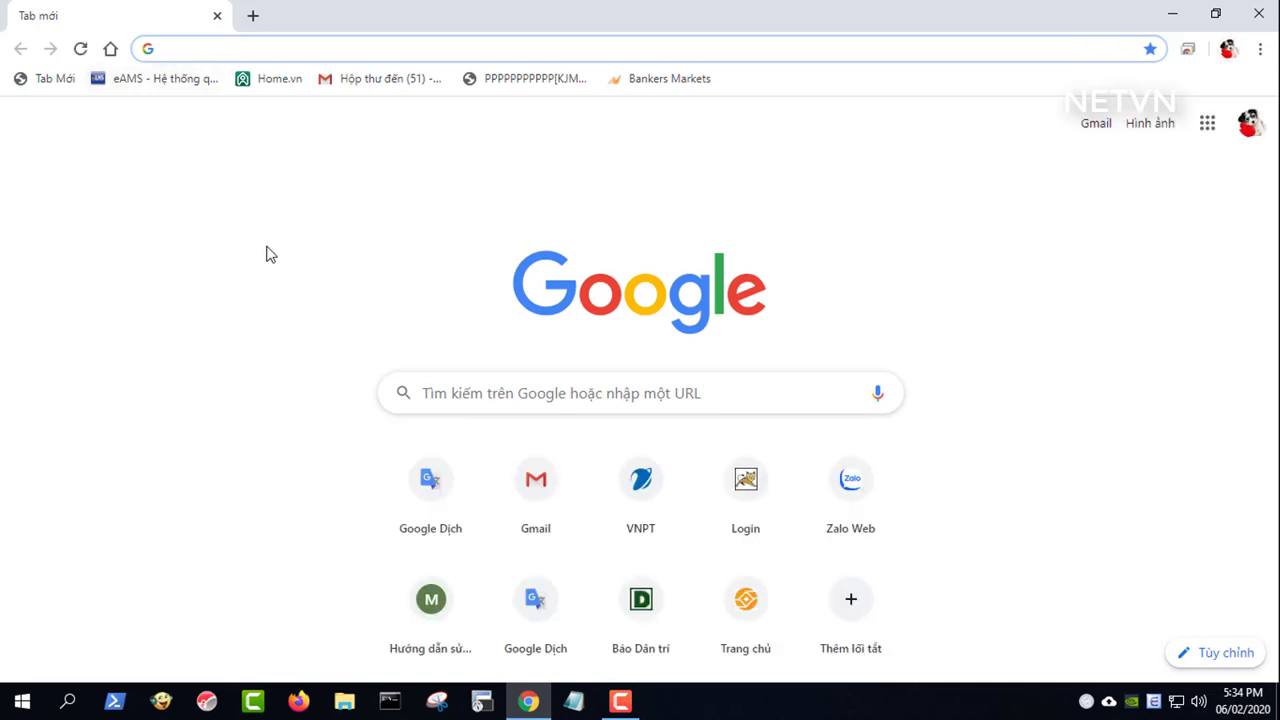
text(113.186.40.128)
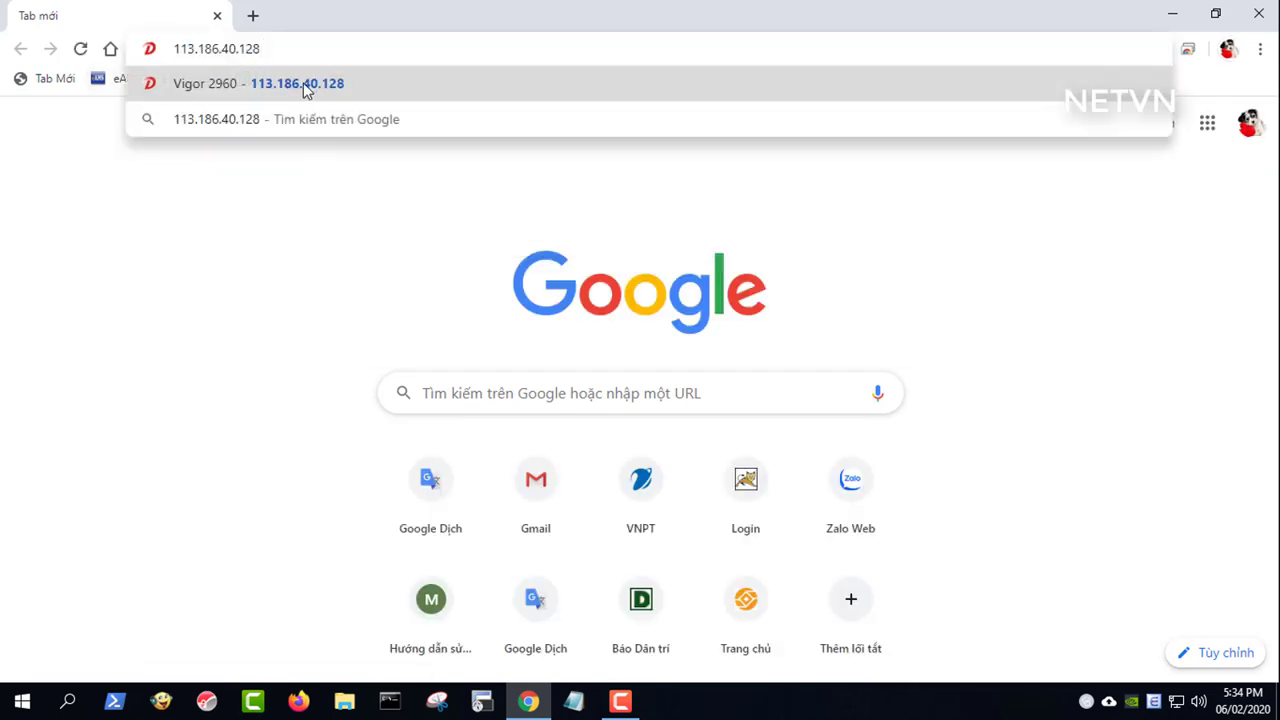
click(313, 88)
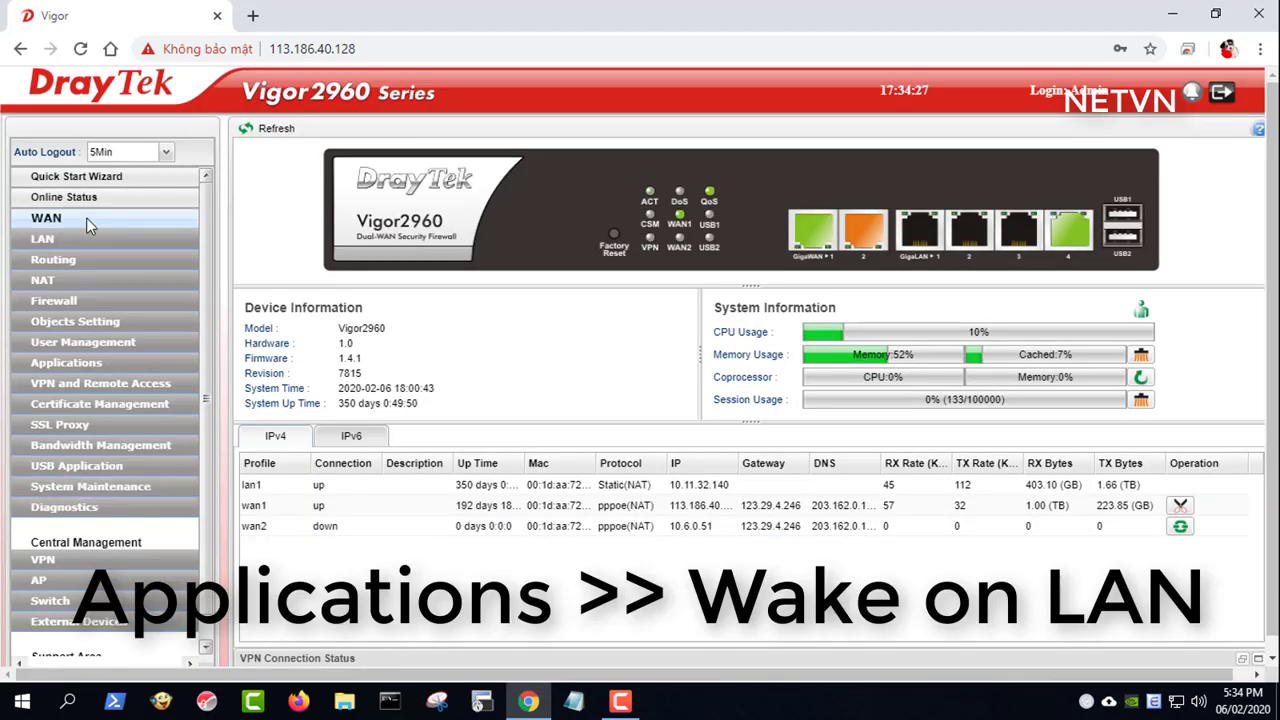
- On the Wake on LAN page, send a wake-up to profile 10_11_32_187 and confirm it was sent
click(84, 365)
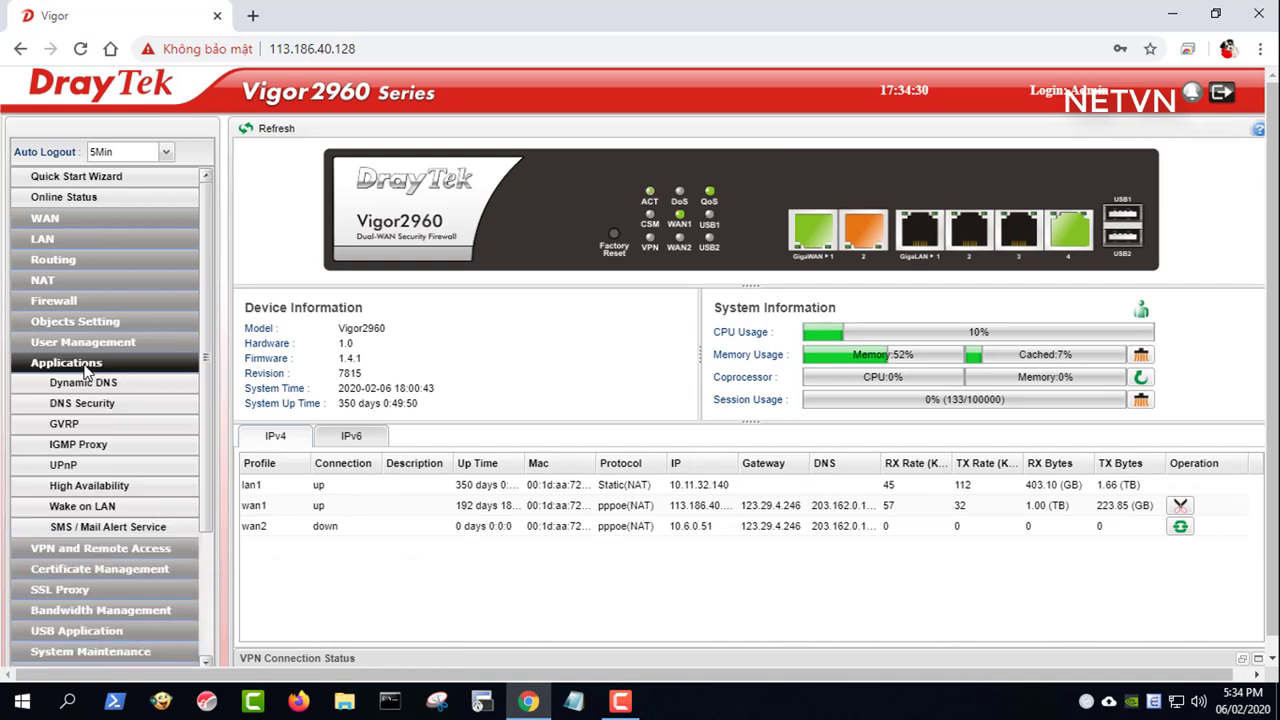
click(112, 512)
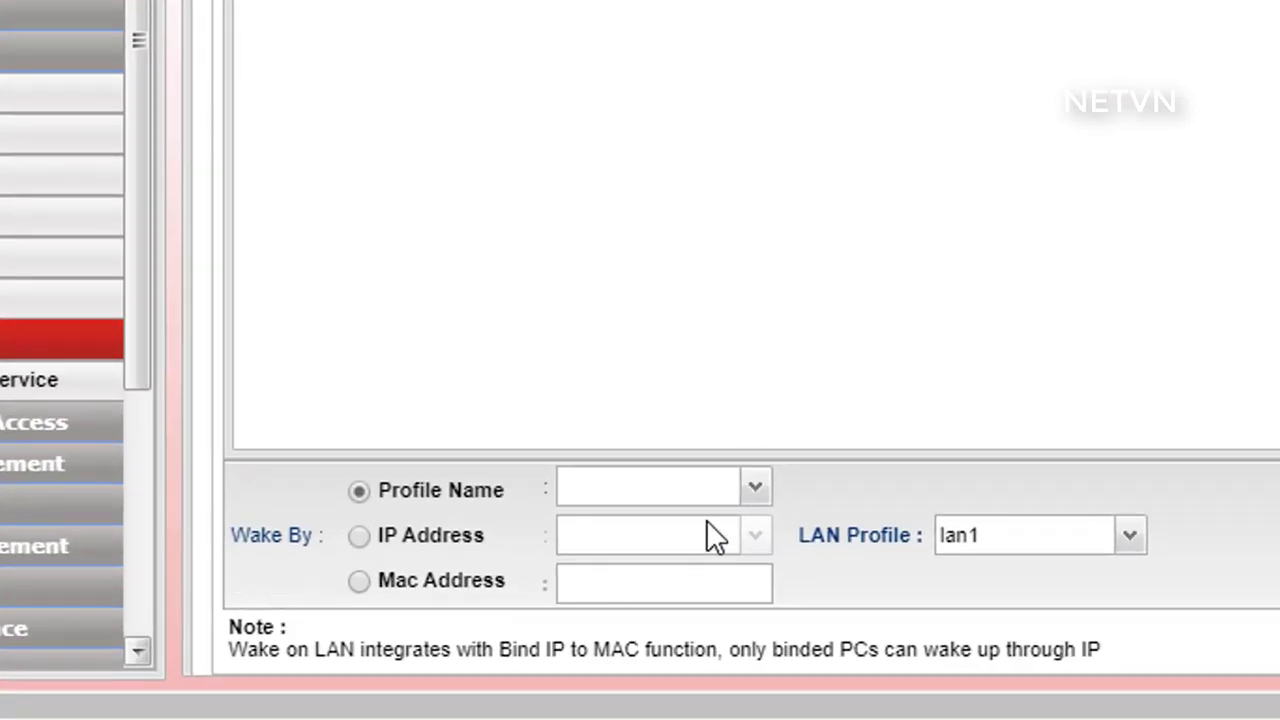
click(754, 487)
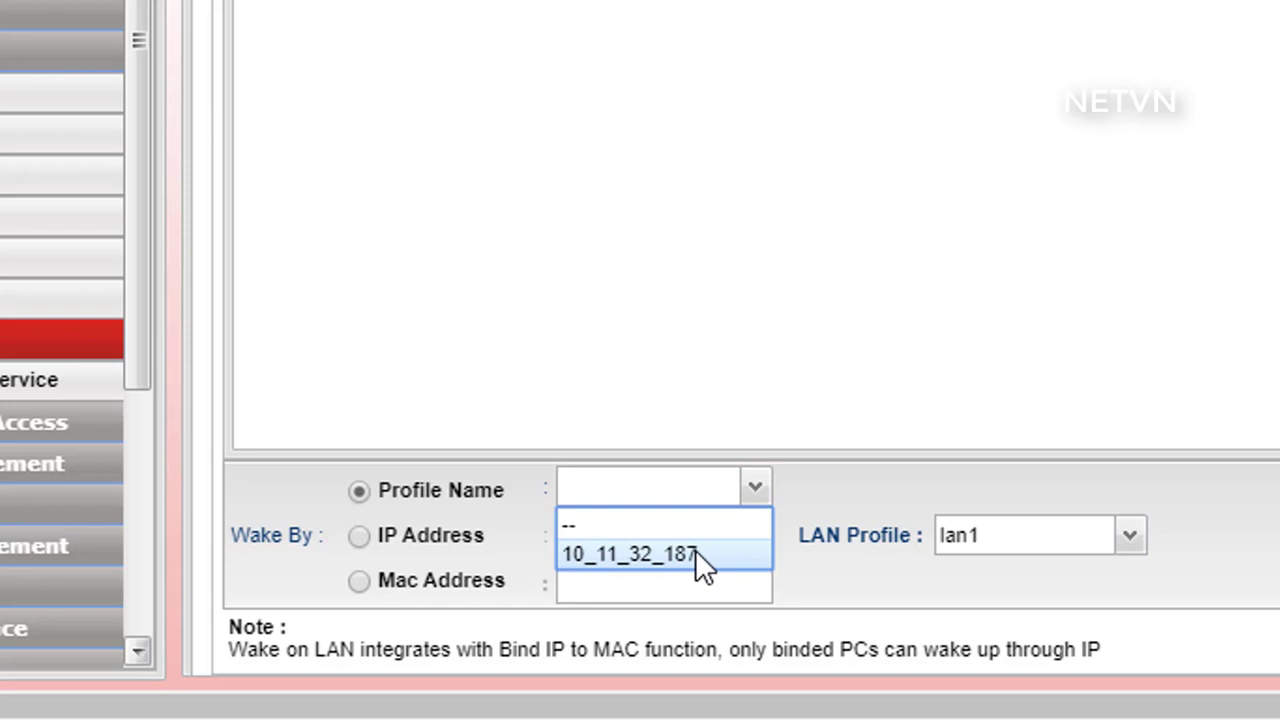
click(695, 553)
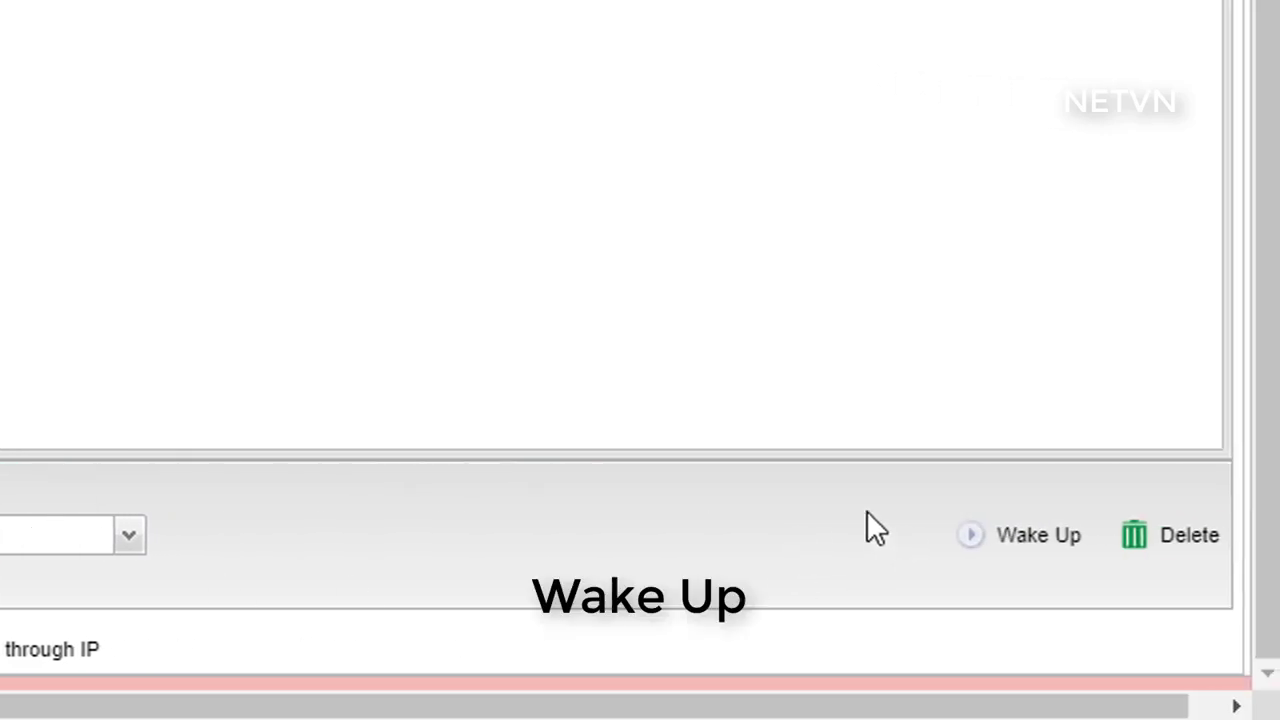
click(1020, 537)
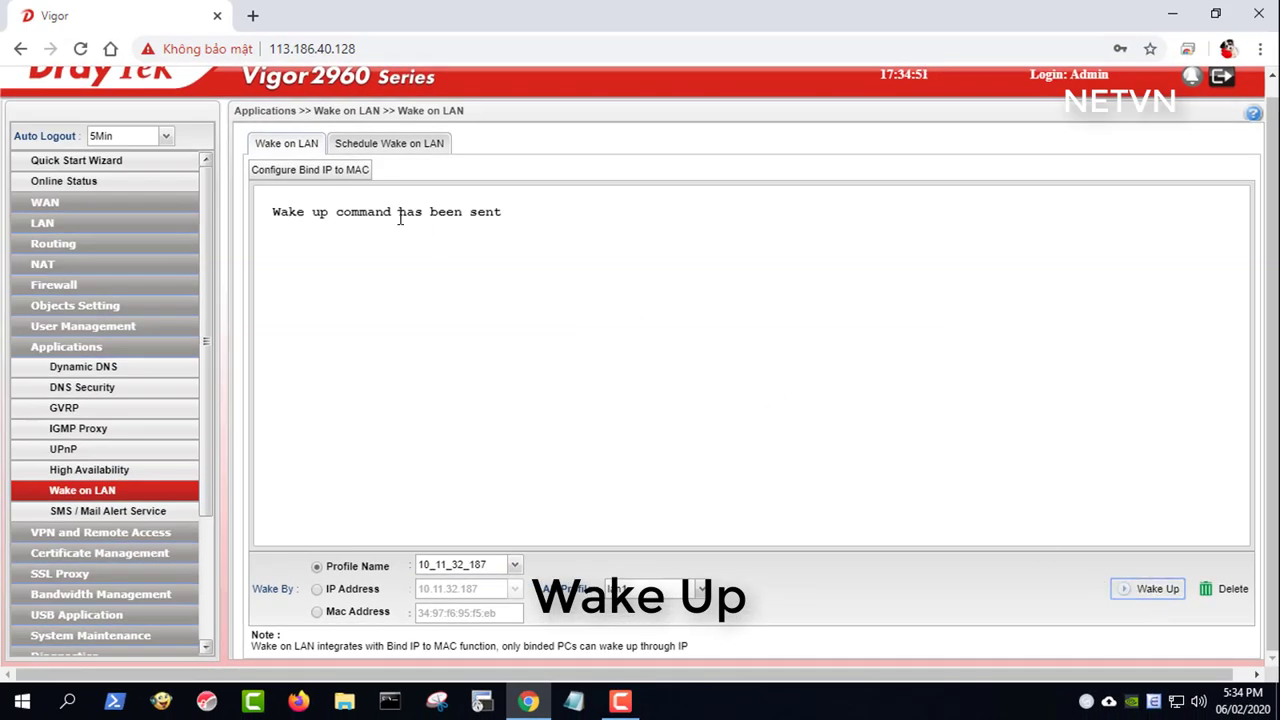
drag(271, 212, 502, 214)
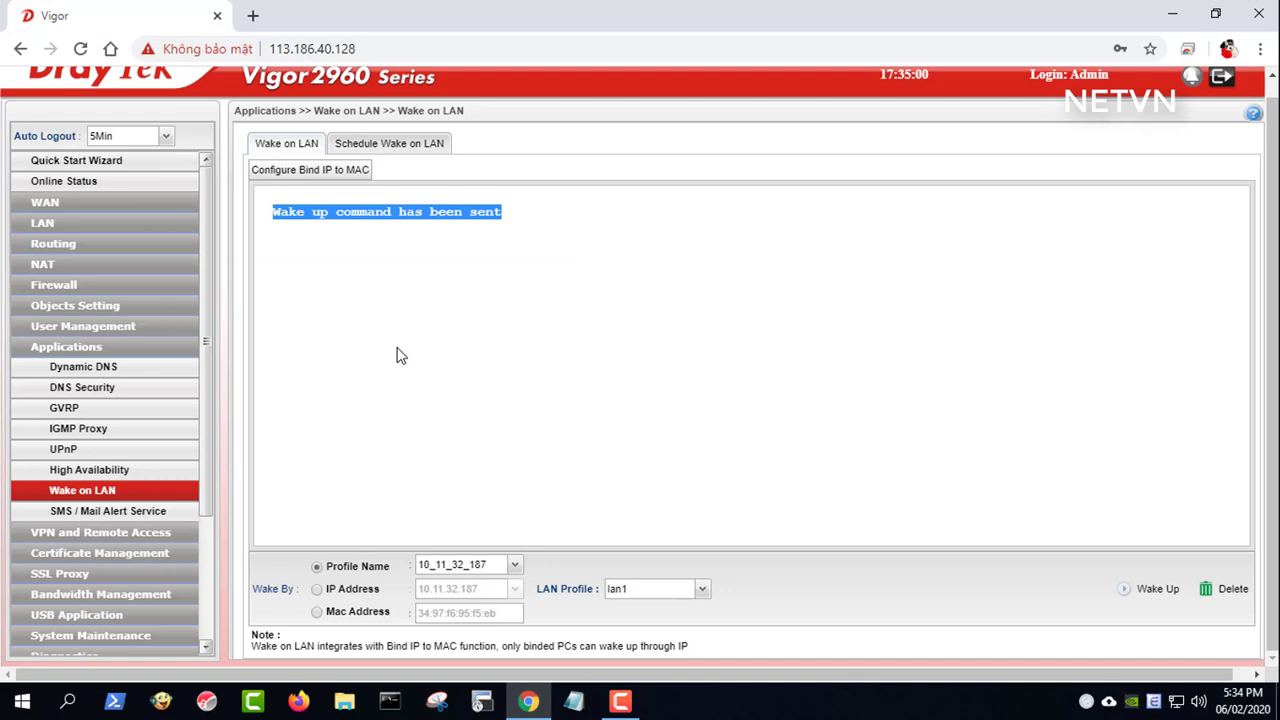
- Send another wake-up by IP address 10.11.32.187 and confirm it was sent
click(317, 590)
click(500, 591)
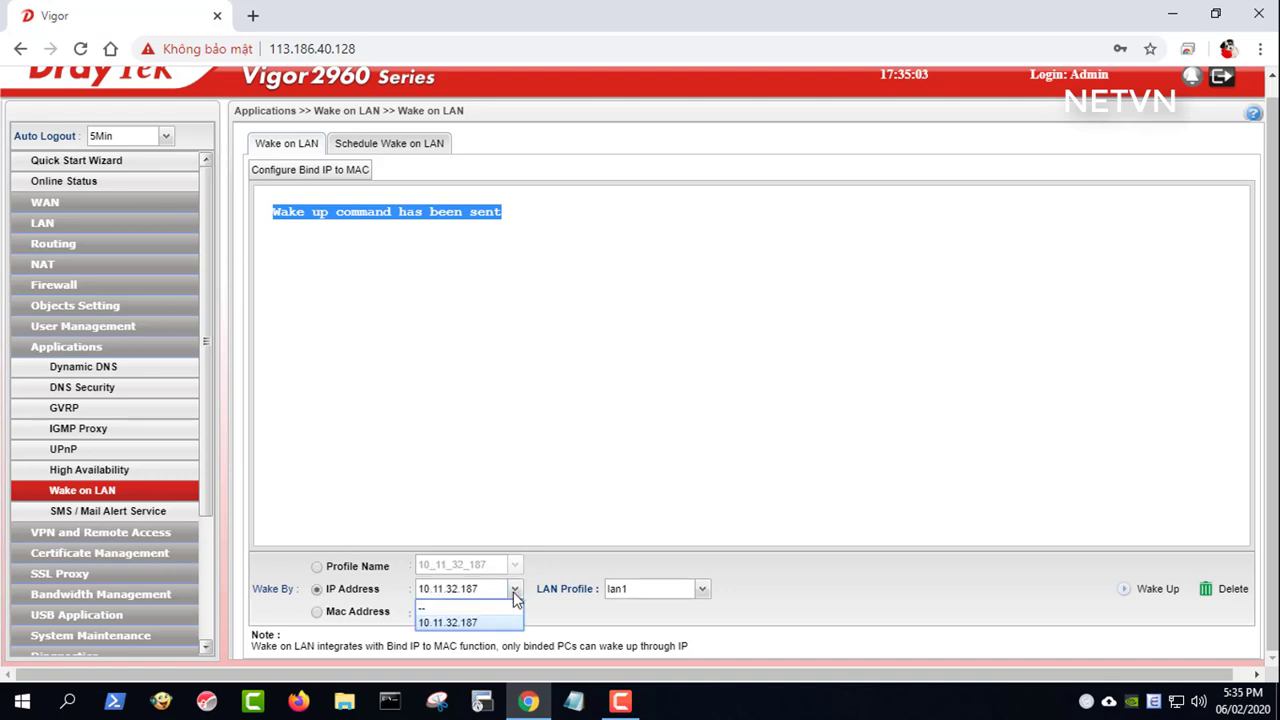
click(487, 620)
click(1150, 590)
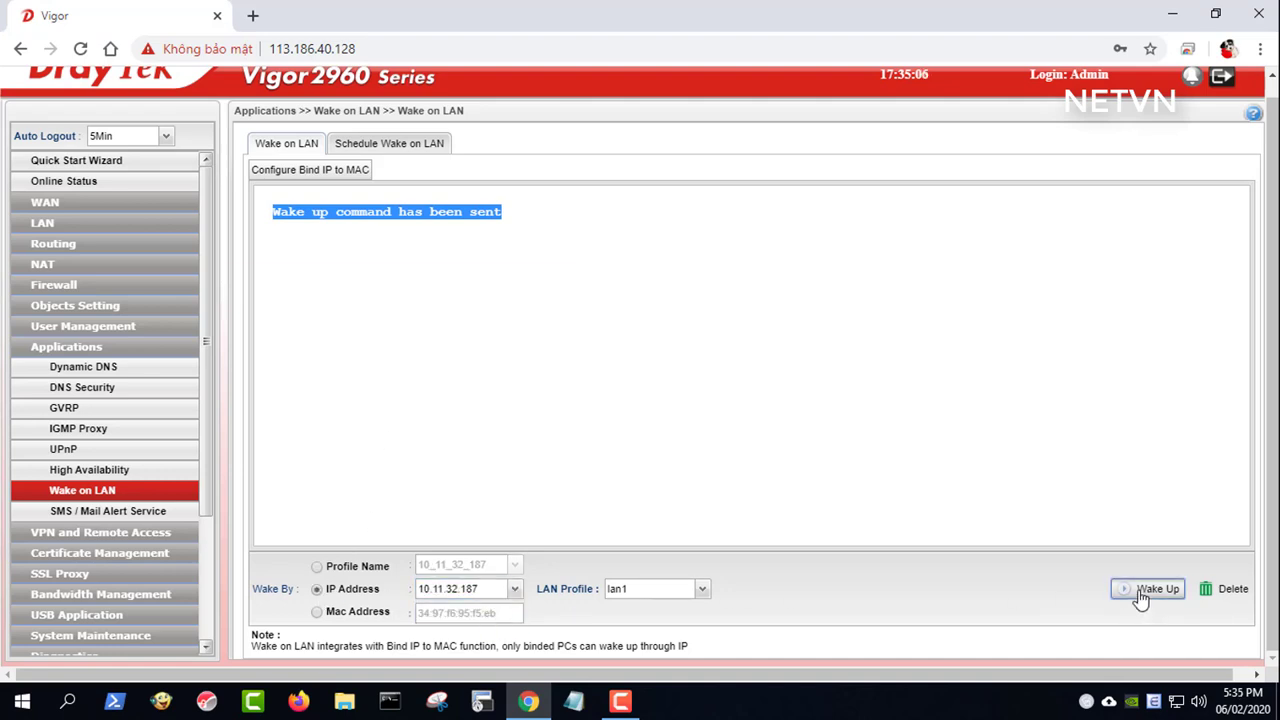
click(278, 216)
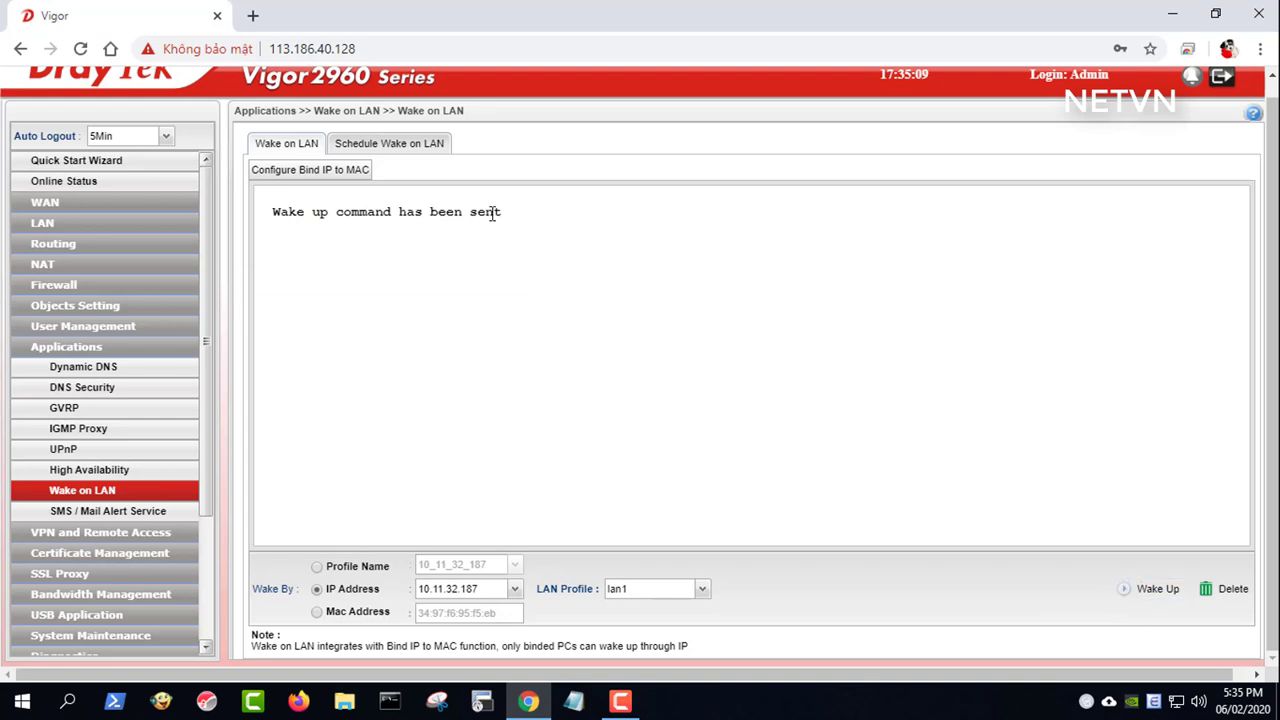
drag(503, 213, 274, 213)
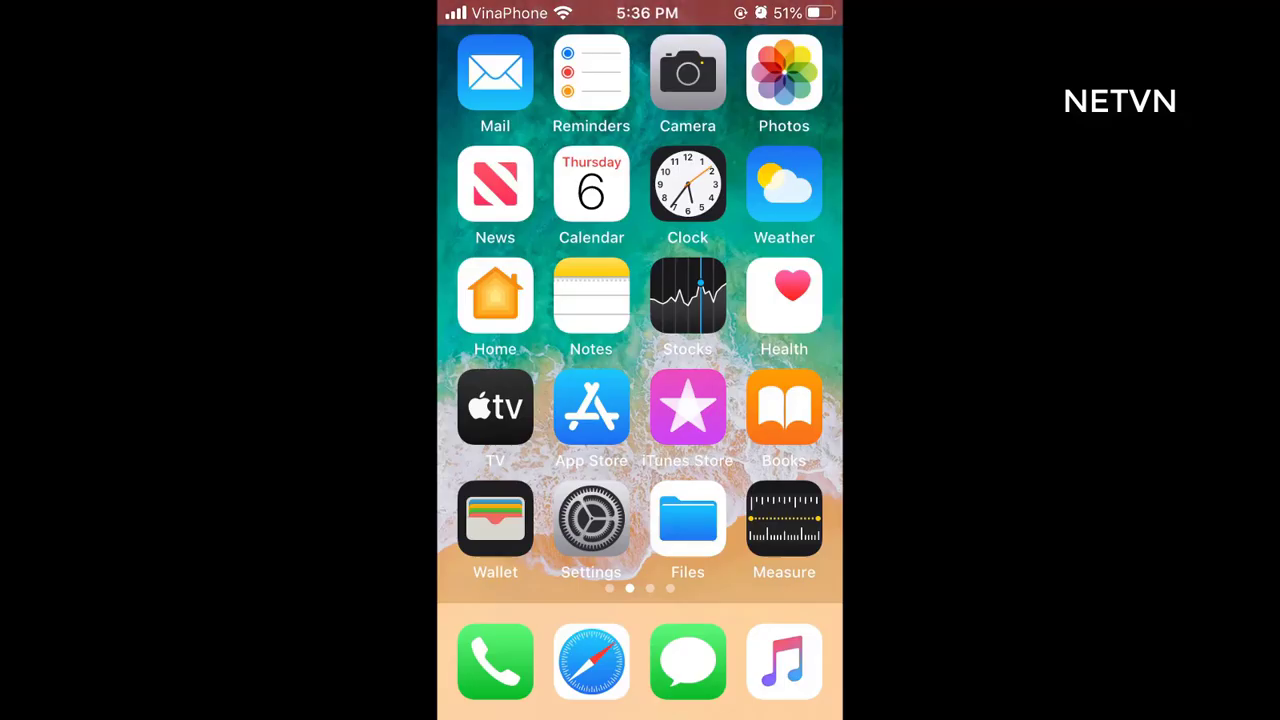
- Launch the Chrome app from the iPhone home screen
click(784, 183)
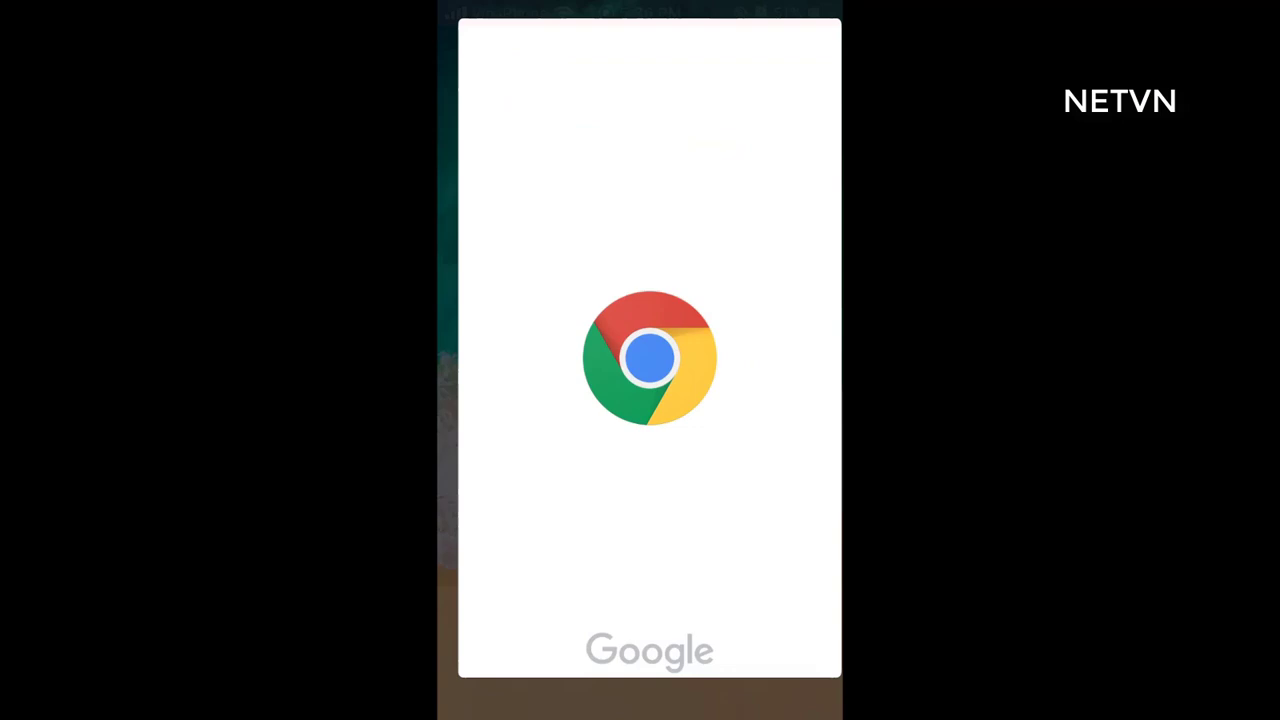